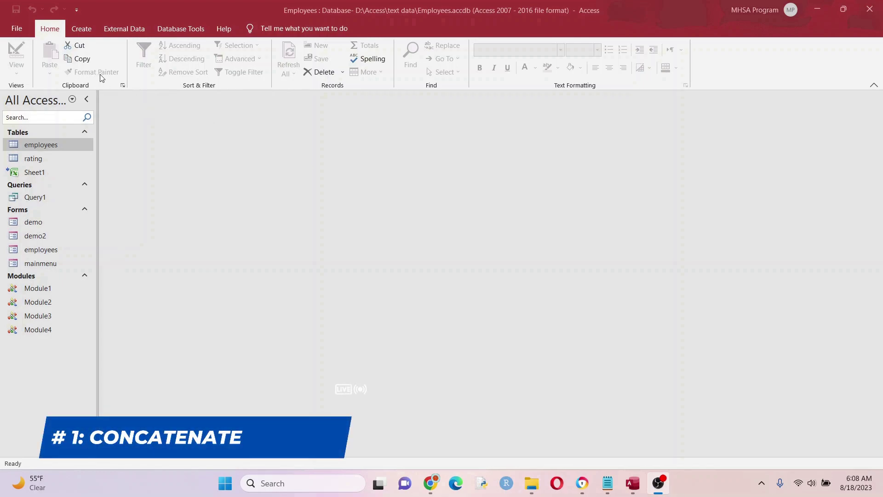
- Start a new query in design view with the employees table added
{"action": "left_click", "coordinate": [87, 33]}
{"action": "left_click", "coordinate": [86, 33]}
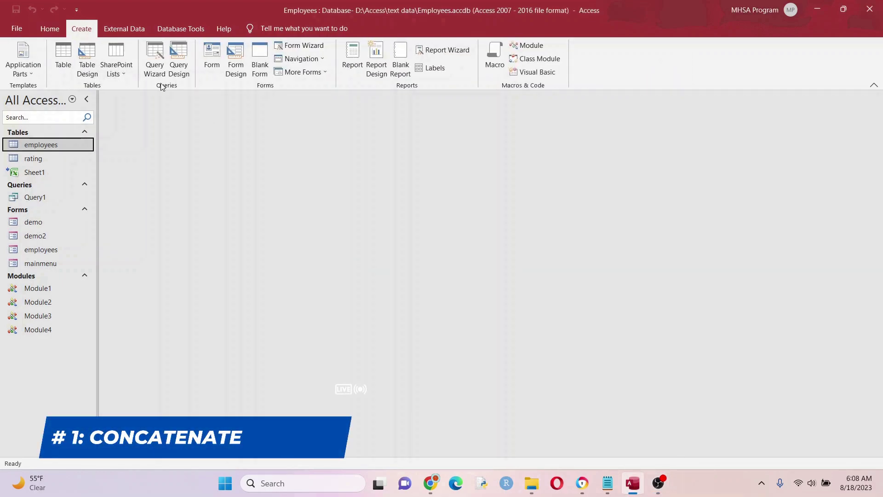
{"action": "left_click", "coordinate": [188, 70]}
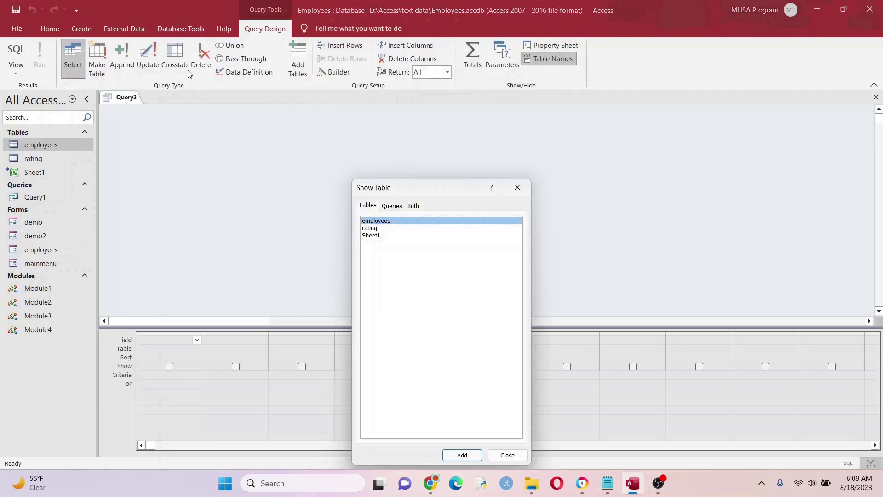
{"action": "double_click", "coordinate": [411, 225]}
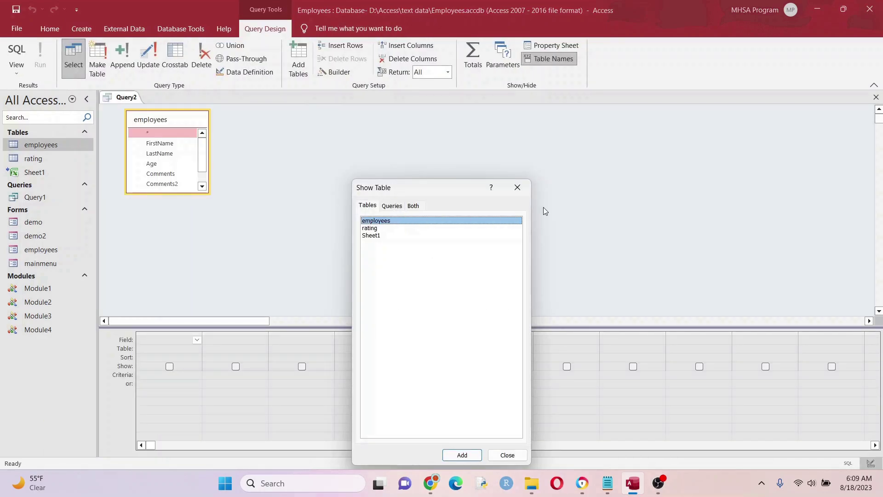
{"action": "left_click", "coordinate": [526, 191]}
- Add FirstName and LastName to the grid and run the query, listing 12 employees
{"action": "double_click", "coordinate": [174, 143]}
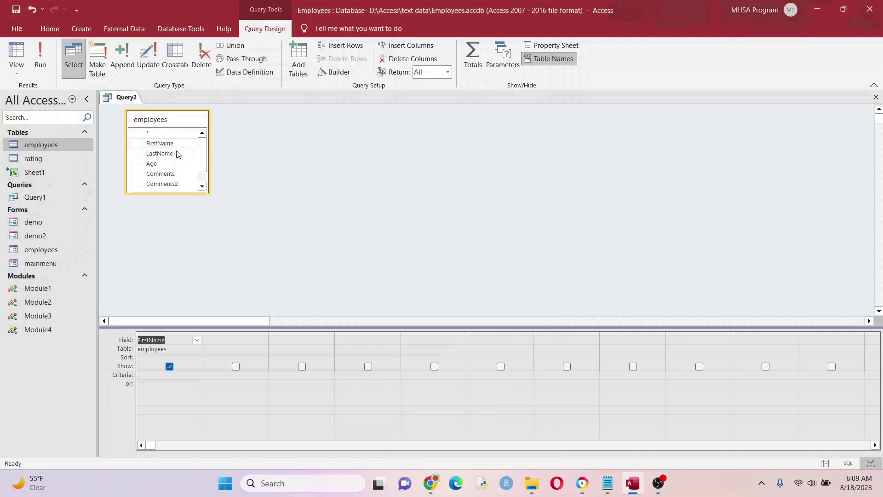
{"action": "double_click", "coordinate": [181, 157]}
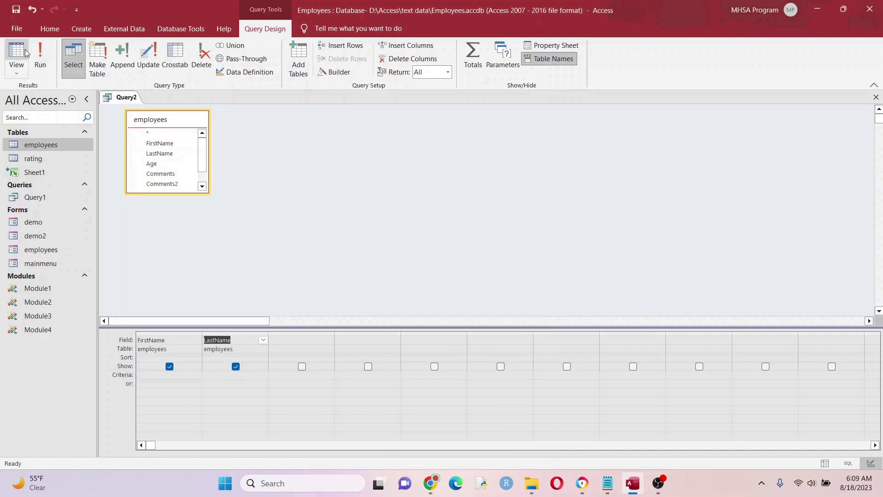
{"action": "left_click", "coordinate": [39, 58]}
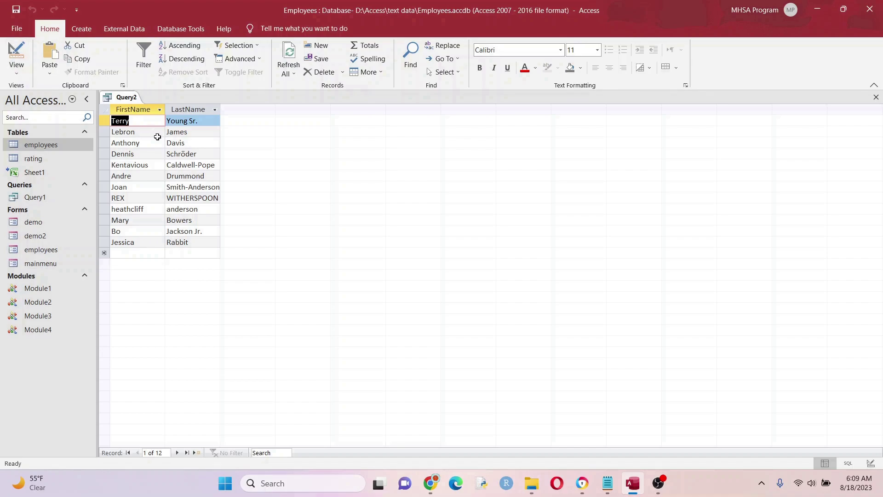
{"action": "right_click", "coordinate": [124, 101]}
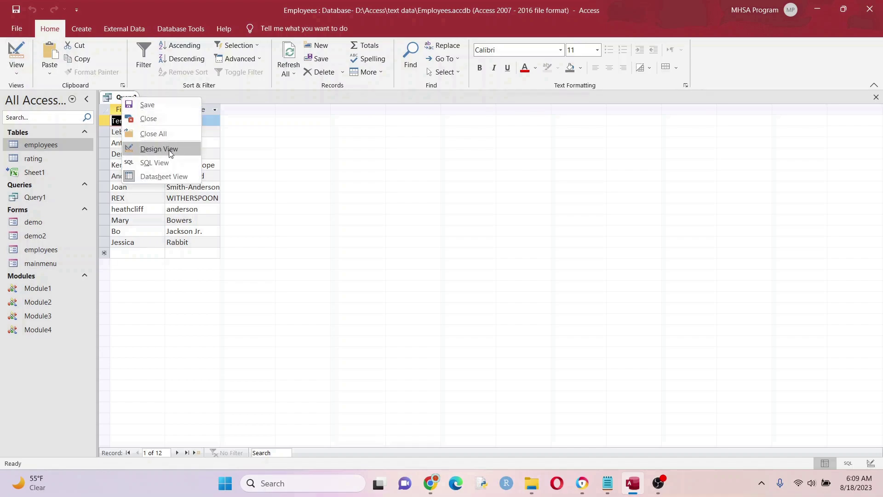
- In design view, enter Fullname: [Firstname] & " " & [lastname] in the third column
{"action": "left_click", "coordinate": [170, 150]}
{"action": "left_click", "coordinate": [301, 340]}
{"action": "type", "text": "Fullname:"}
{"action": "type", "text": "[firstname] & \" \" & [lastname]"}
{"action": "left_click_drag", "start_coordinate": [339, 333], "coordinate": [514, 341]}
- Review each part of the Fullname expression: name fields, & operators and the quoted space
{"action": "double_click", "coordinate": [363, 340]}
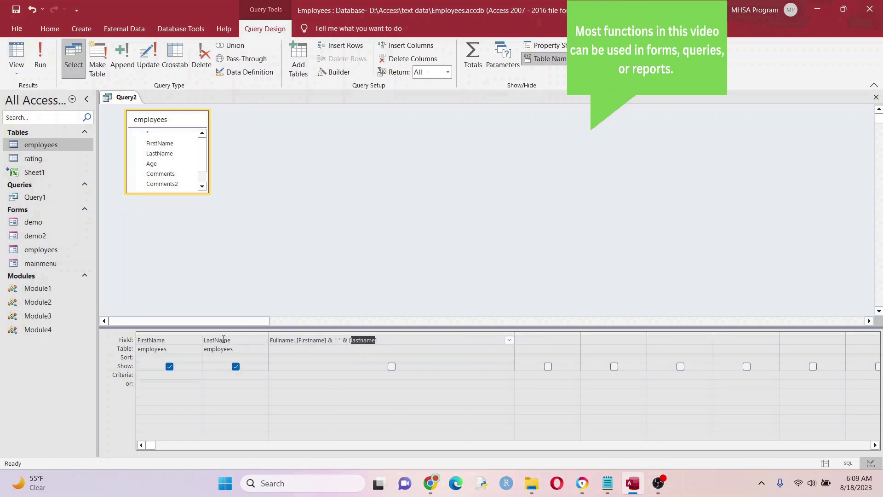
{"action": "double_click", "coordinate": [222, 341]}
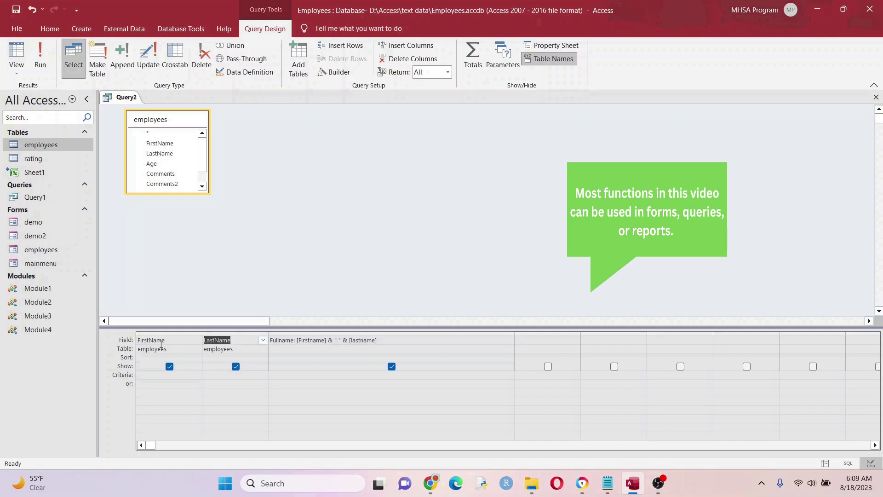
{"action": "double_click", "coordinate": [158, 341]}
{"action": "double_click", "coordinate": [310, 341]}
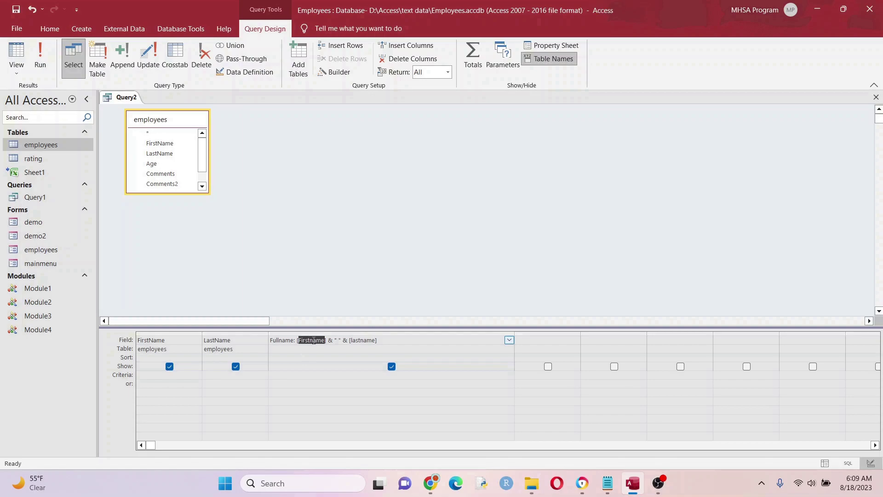
{"action": "double_click", "coordinate": [330, 340]}
{"action": "left_click_drag", "start_coordinate": [335, 341], "coordinate": [343, 341]}
{"action": "double_click", "coordinate": [345, 341]}
{"action": "double_click", "coordinate": [357, 343]}
{"action": "left_click", "coordinate": [338, 340]}
- Restore the space between the quotes, run the query, and widen the Fullname column
{"action": "key", "text": "BackSpace"}
{"action": "type", "text": "-"}
{"action": "key", "text": "BackSpace"}
{"action": "left_click", "coordinate": [46, 56]}
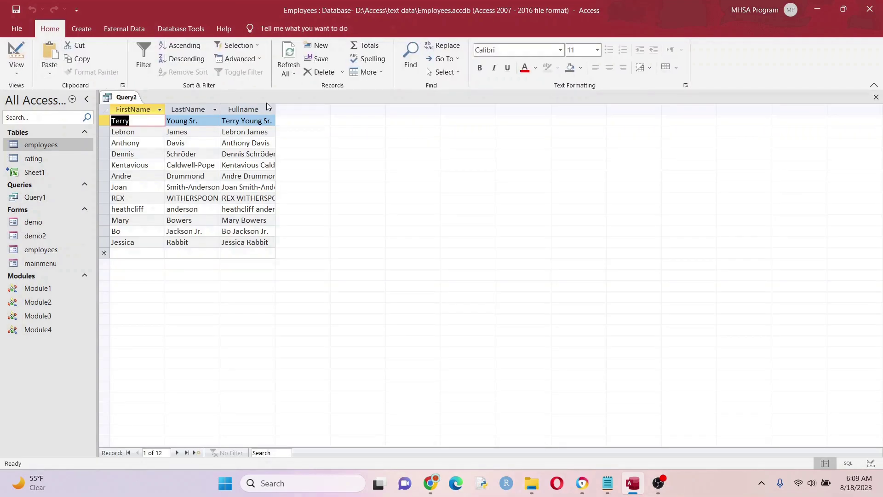
{"action": "left_click_drag", "start_coordinate": [275, 109], "coordinate": [364, 129]}
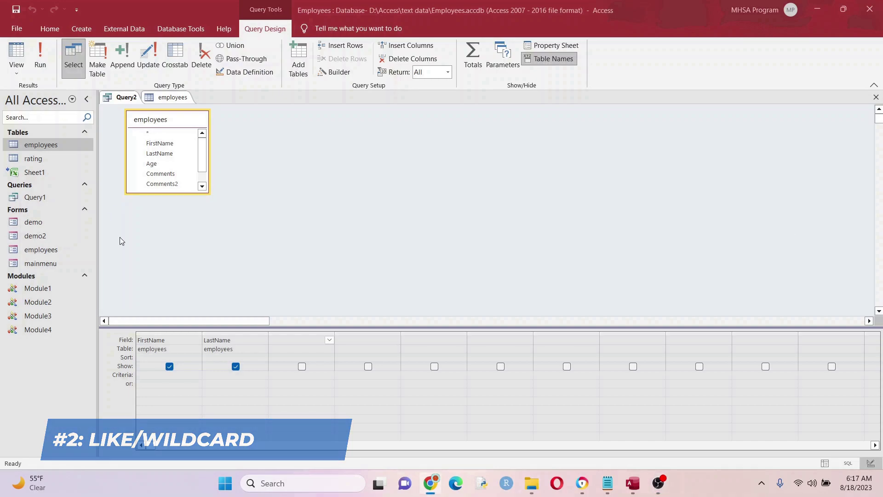
- Run the query, then add a like 'b criterion under FirstName and rerun
{"action": "left_click", "coordinate": [17, 54]}
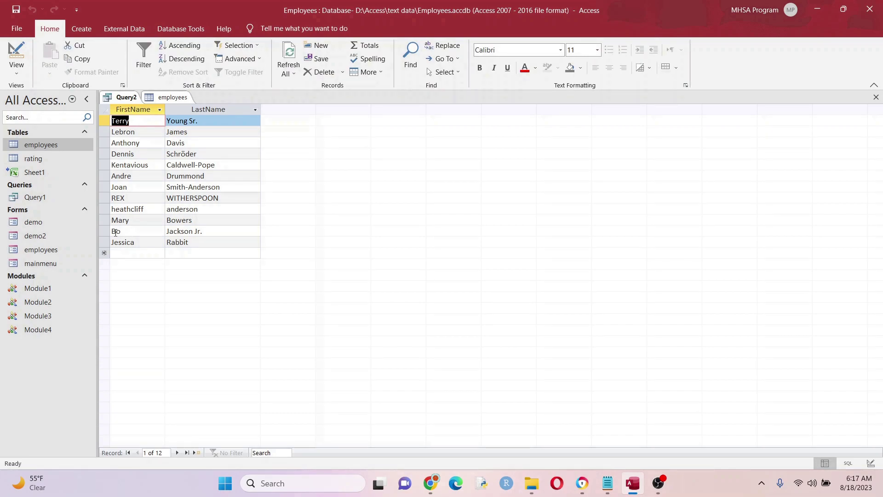
{"action": "left_click", "coordinate": [101, 232]}
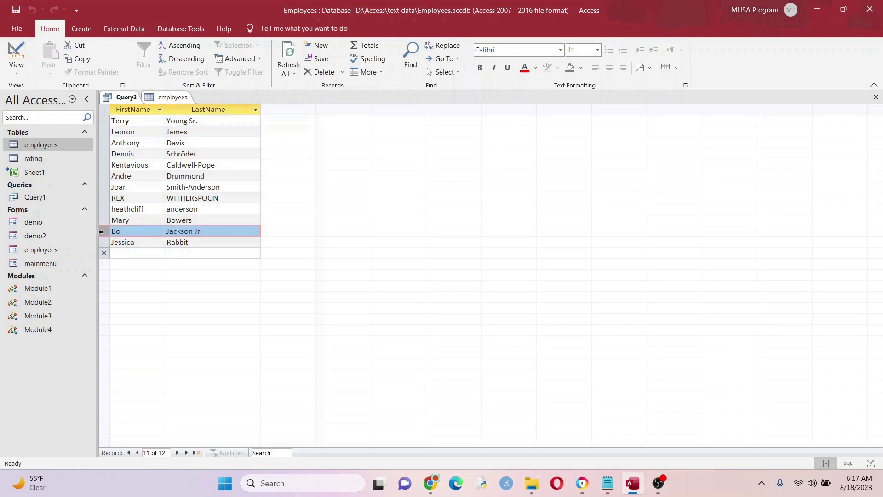
{"action": "right_click", "coordinate": [130, 98]}
{"action": "left_click", "coordinate": [158, 147]}
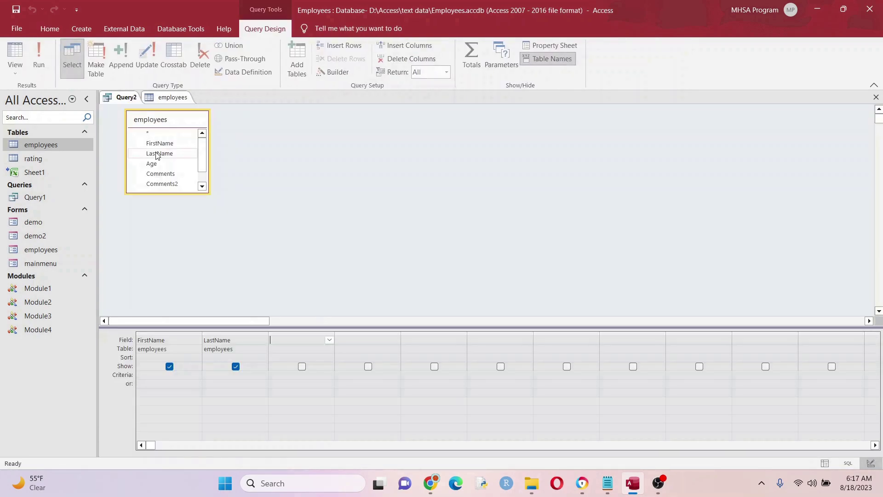
{"action": "left_click", "coordinate": [161, 372]}
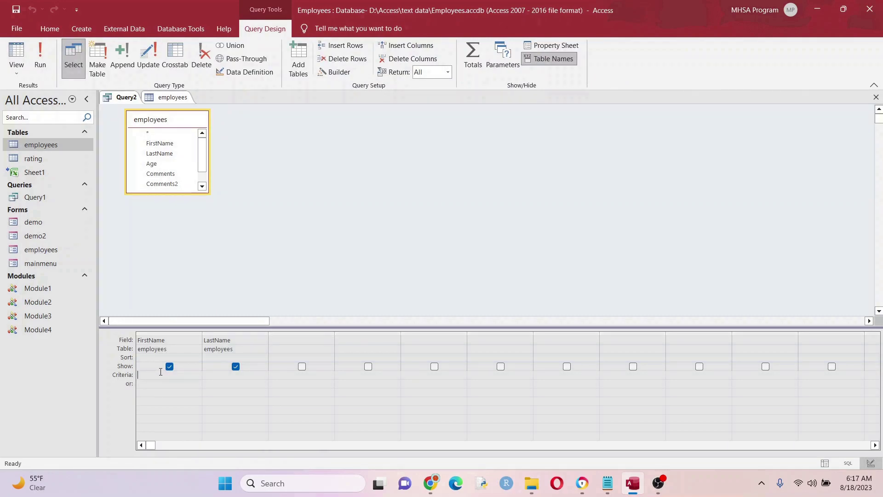
{"action": "type", "text": "like 'b*"}
{"action": "left_click", "coordinate": [14, 51]}
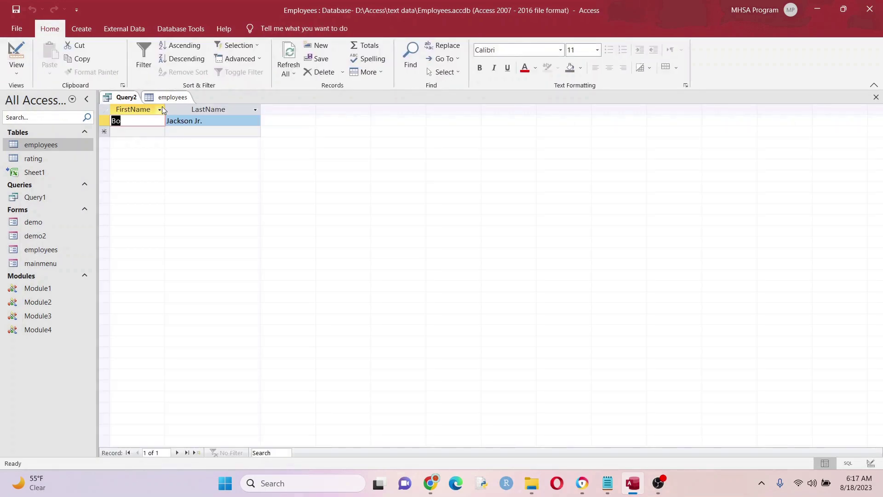
- Correct the FirstName criterion to Like "*b*" and rerun, returning 2 employees
{"action": "right_click", "coordinate": [132, 101]}
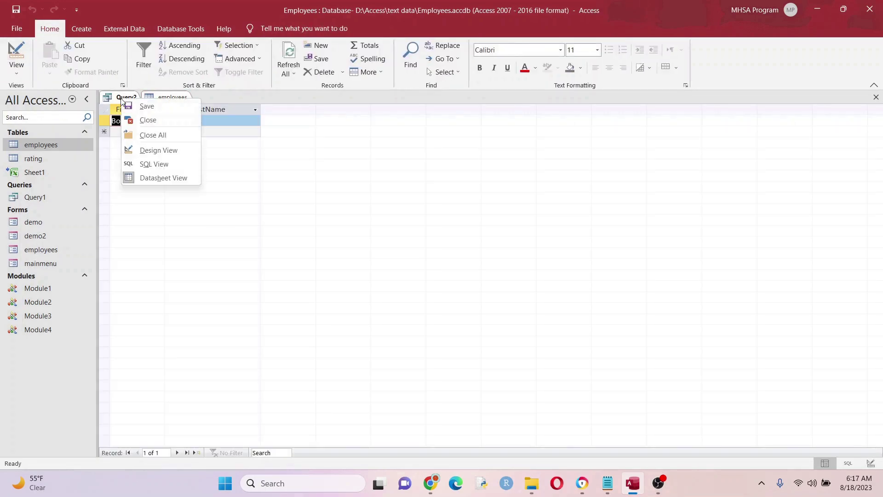
{"action": "left_click", "coordinate": [161, 150]}
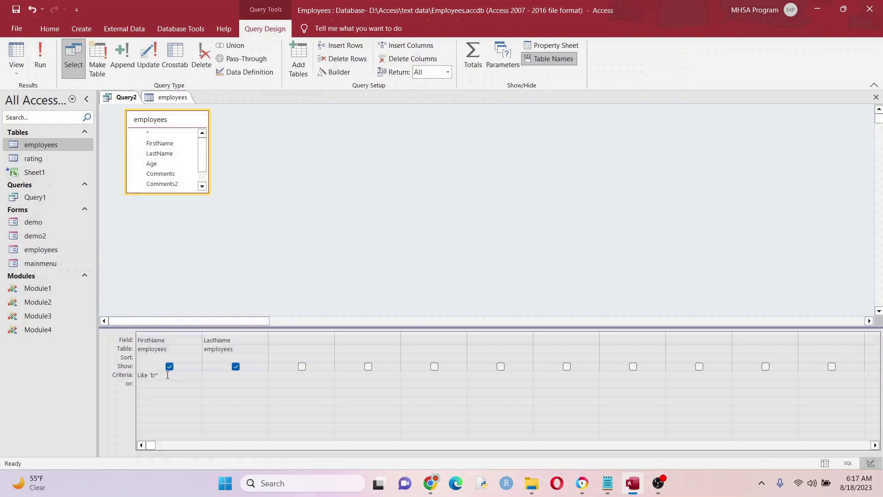
{"action": "left_click_drag", "start_coordinate": [160, 375], "coordinate": [111, 364]}
{"action": "key", "text": "Left"}
{"action": "key", "text": "Right"}
{"action": "key", "text": "BackSpace"}
{"action": "key", "text": "BackSpace"}
{"action": "key", "text": "BackSpace"}
{"action": "type", "text": "*b*\""}
{"action": "left_click", "coordinate": [45, 61]}
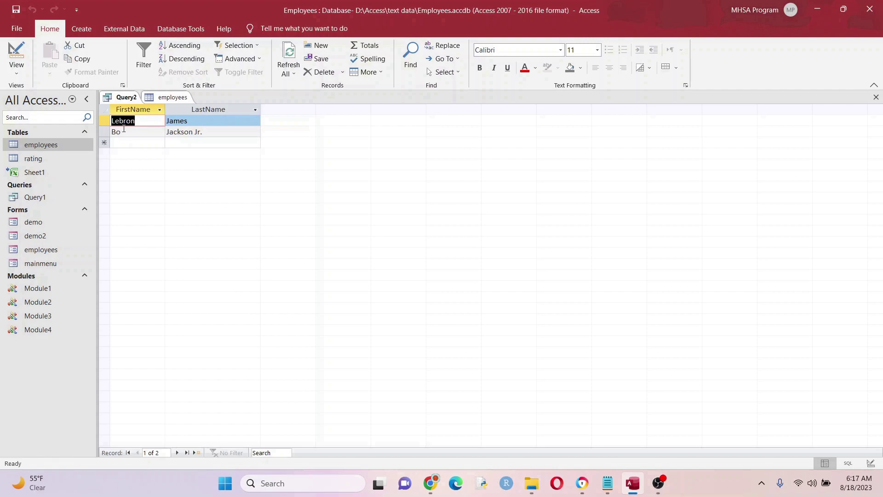
- Clear the FirstName criterion and enter Like "*s" under LastName
{"action": "right_click", "coordinate": [126, 97]}
{"action": "left_click", "coordinate": [166, 146]}
{"action": "left_click_drag", "start_coordinate": [169, 378], "coordinate": [138, 376]}
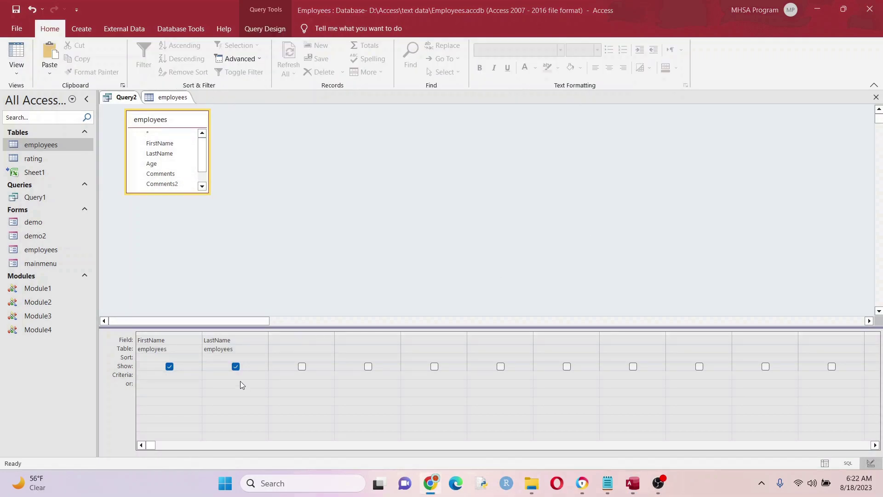
{"action": "left_click", "coordinate": [228, 377]}
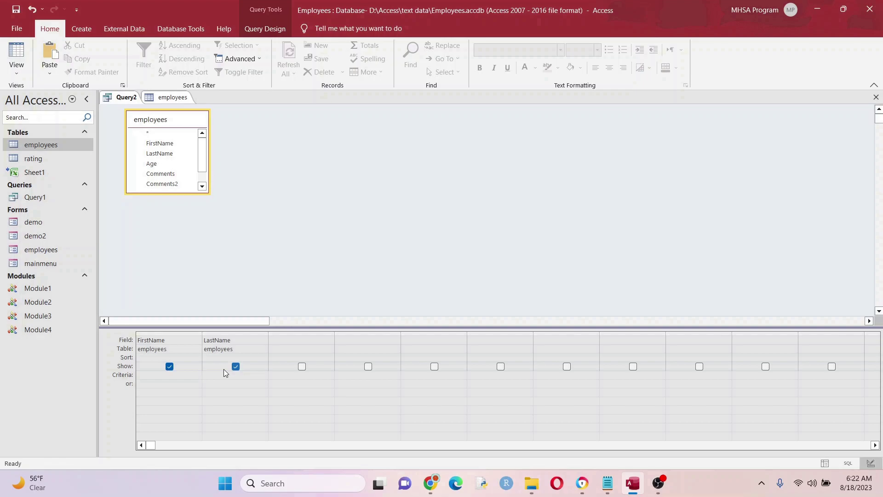
{"action": "type", "text": "Like"}
{"action": "type", "text": "\"*s"}
{"action": "key", "text": "Down"}
- Run the query and check the three returned last names ending in s
{"action": "left_click", "coordinate": [15, 53]}
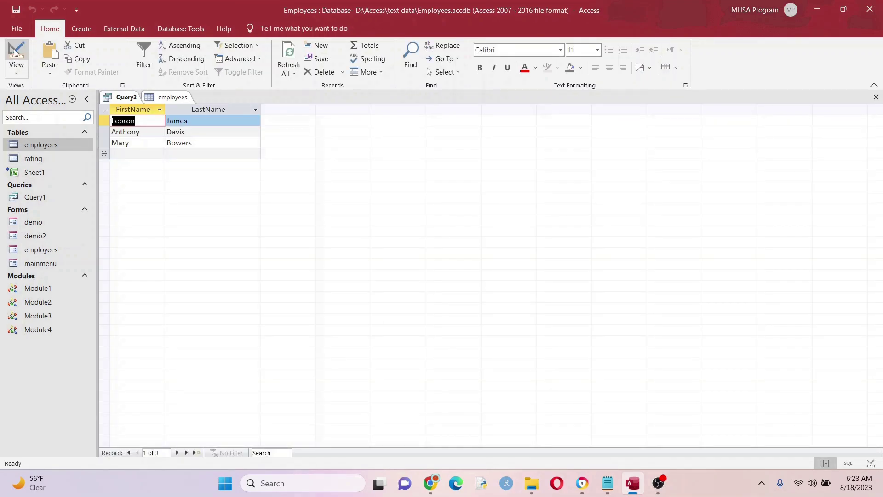
{"action": "left_click", "coordinate": [198, 122]}
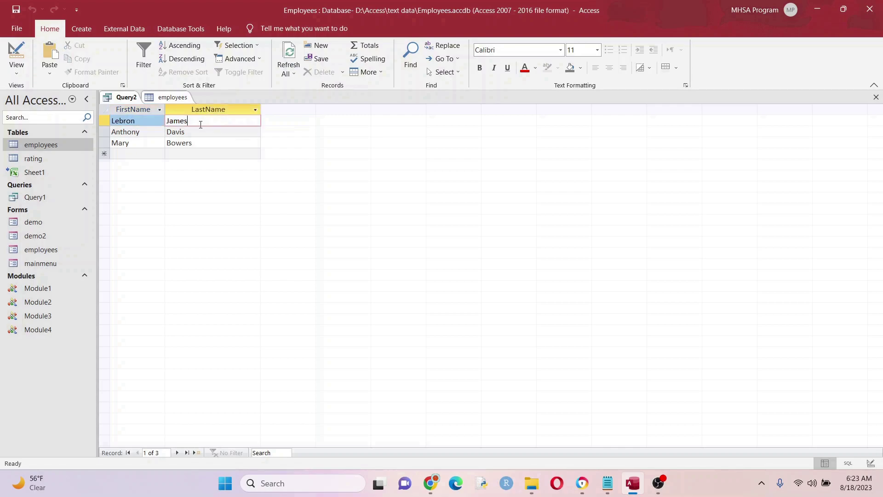
{"action": "left_click", "coordinate": [193, 133]}
{"action": "left_click", "coordinate": [202, 145]}
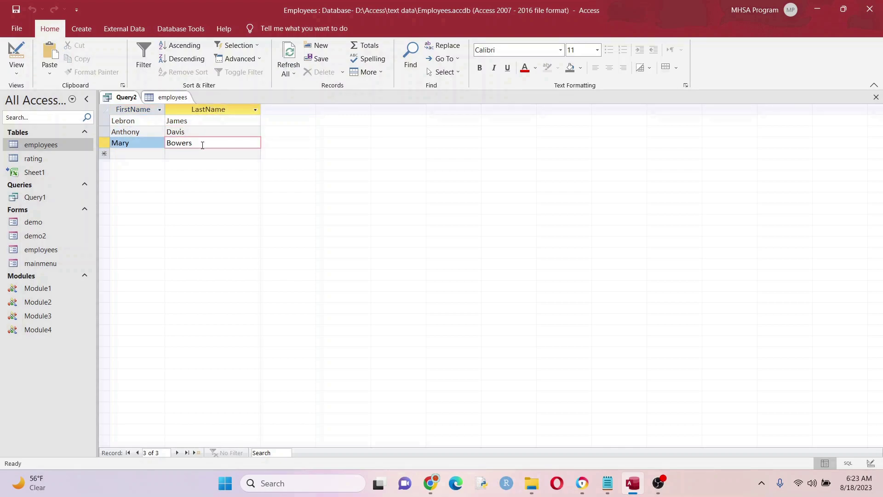
- Look up the hyphen in Caldwell-Pope in the employees table, then return to Query2
{"action": "right_click", "coordinate": [129, 99]}
{"action": "left_click", "coordinate": [154, 154]}
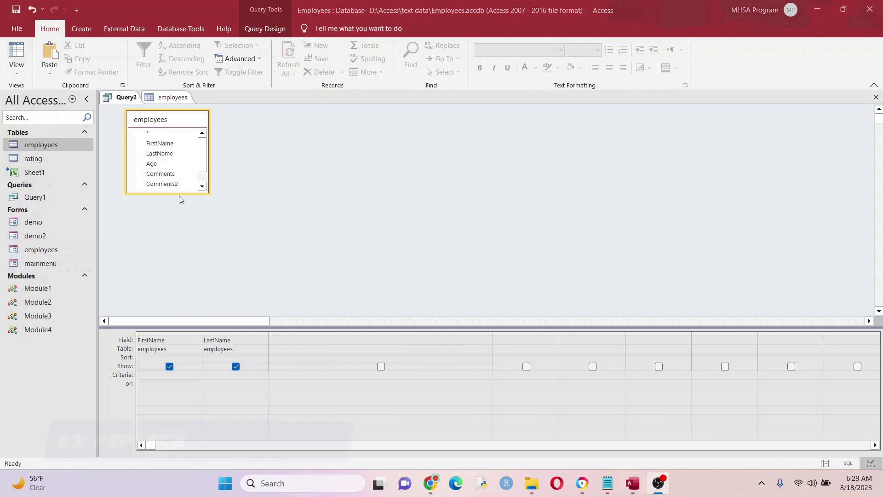
{"action": "left_click", "coordinate": [173, 97]}
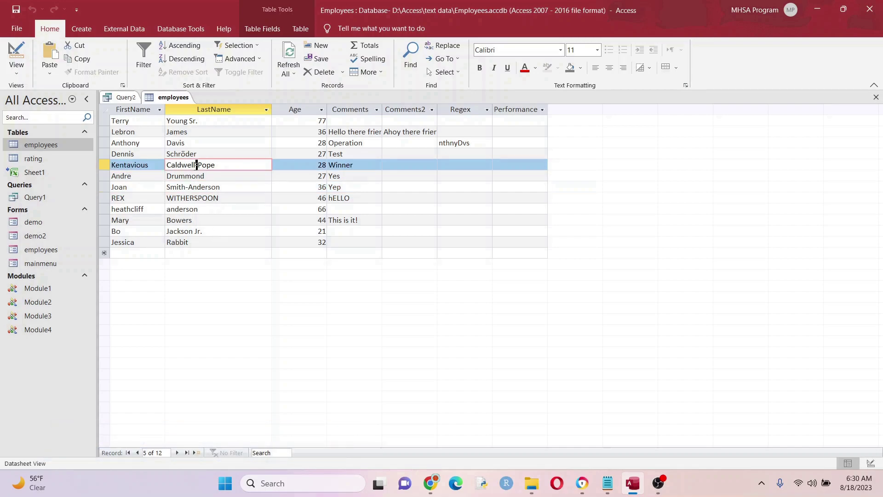
{"action": "double_click", "coordinate": [196, 165]}
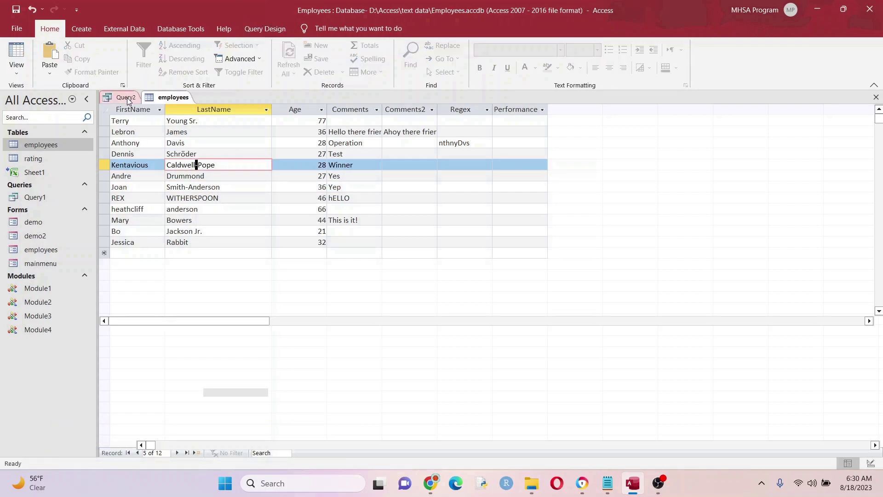
{"action": "left_click", "coordinate": [126, 97]}
{"action": "right_click", "coordinate": [128, 98]}
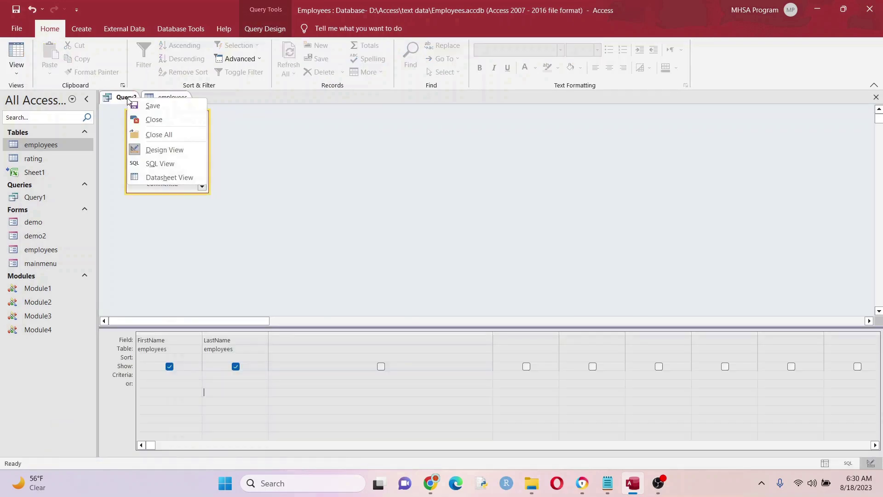
- Add NewLastname: Replace([LastName],"-","_") in the third column and preview the results
{"action": "left_click", "coordinate": [290, 340]}
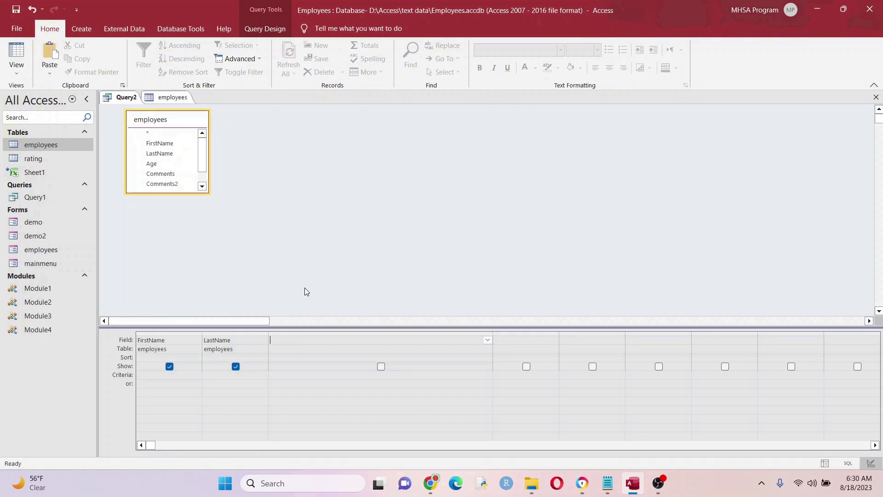
{"action": "type", "text": "NewLastname:"}
{"action": "type", "text": "Replace([LastName],"}
{"action": "type", "text": "\"-\","}
{"action": "left_click", "coordinate": [297, 376]}
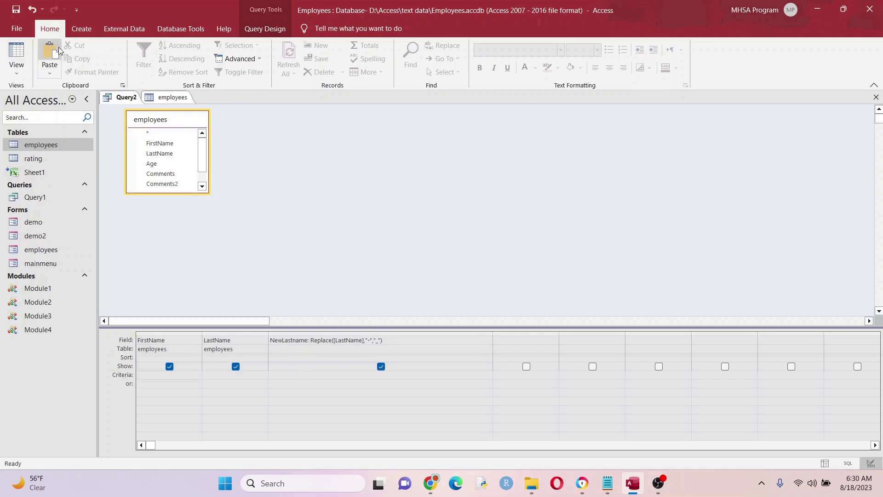
{"action": "left_click", "coordinate": [21, 51]}
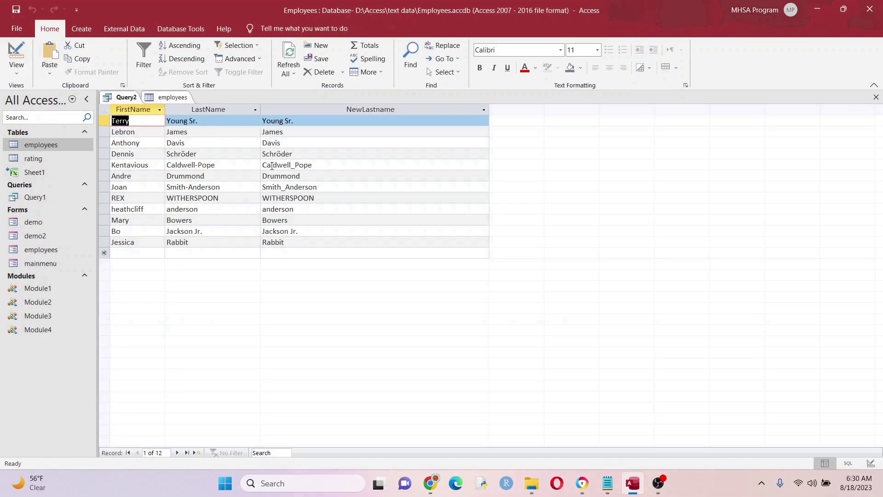
- Copy the Replace expression from the NewLastname field in design view
{"action": "right_click", "coordinate": [123, 97]}
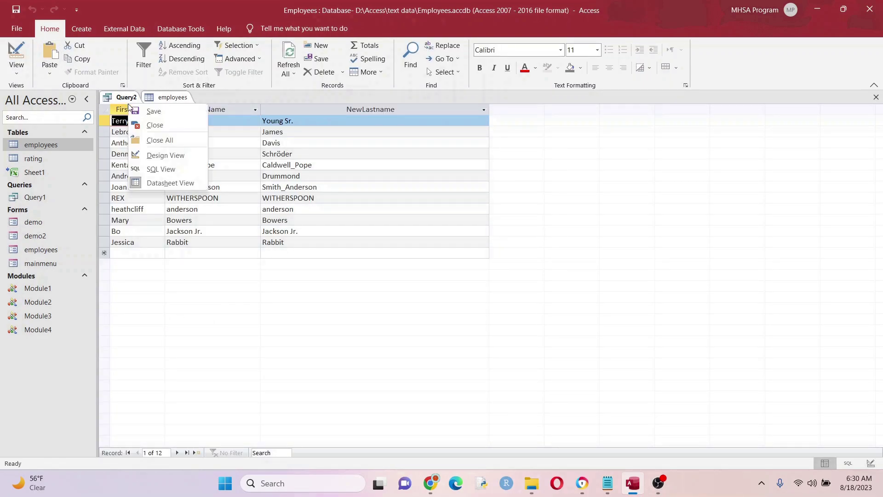
{"action": "left_click", "coordinate": [169, 156]}
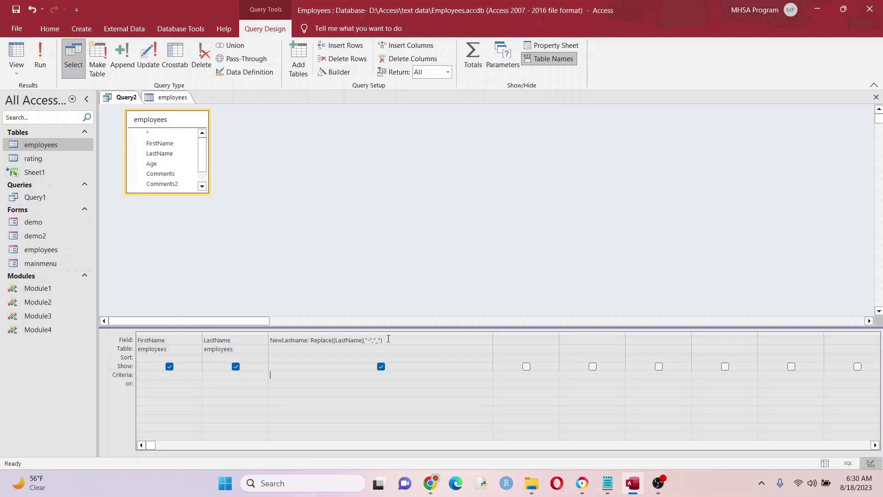
{"action": "left_click_drag", "start_coordinate": [382, 340], "coordinate": [310, 340]}
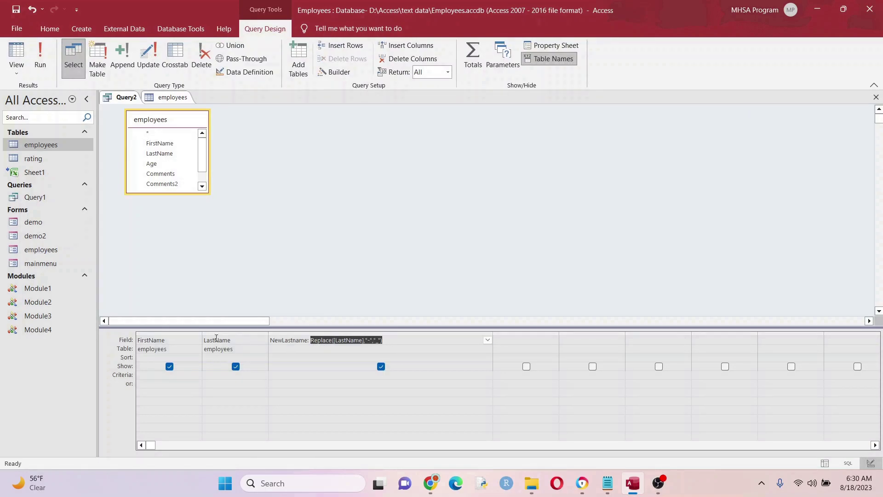
{"action": "right_click", "coordinate": [365, 343]}
{"action": "left_click", "coordinate": [391, 391]}
- Make Query2 an update query with the Replace expression in LastName's Update To cell
{"action": "left_click", "coordinate": [148, 59]}
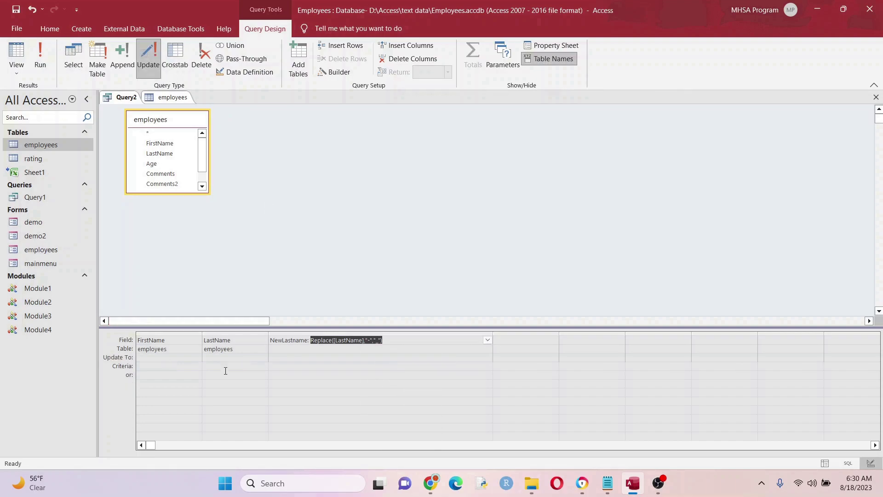
{"action": "left_click", "coordinate": [225, 357]}
{"action": "right_click", "coordinate": [225, 357]}
{"action": "left_click", "coordinate": [254, 417]}
{"action": "left_click_drag", "start_coordinate": [270, 334], "coordinate": [389, 334]}
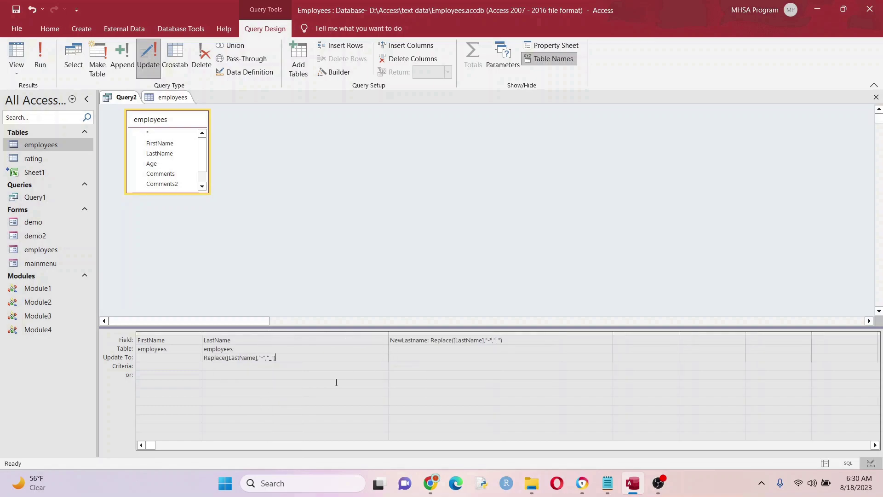
{"action": "left_click", "coordinate": [305, 373]}
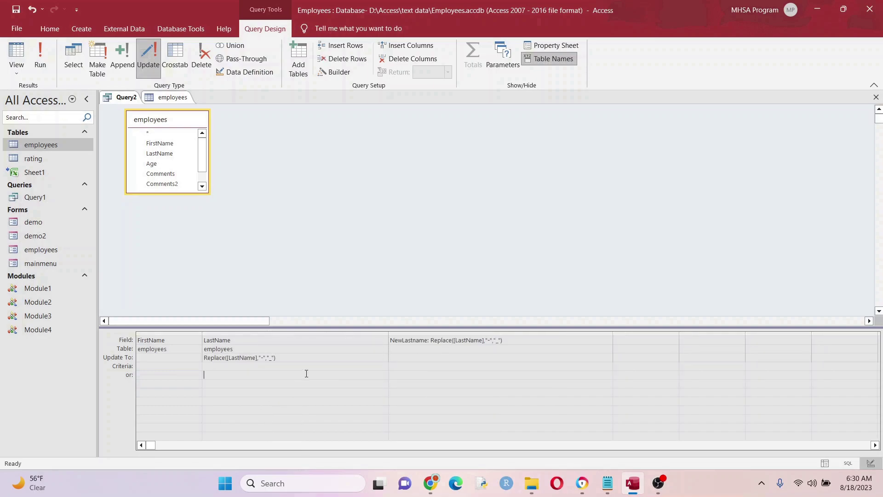
{"action": "left_click", "coordinate": [17, 54]}
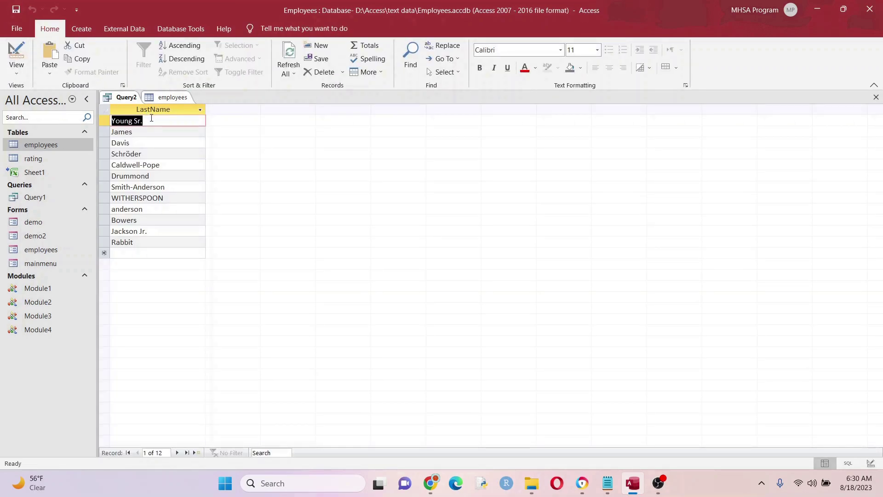
- Run the update, confirm the 12 rows, and check the underscored last names
{"action": "right_click", "coordinate": [129, 103]}
{"action": "left_click", "coordinate": [147, 148]}
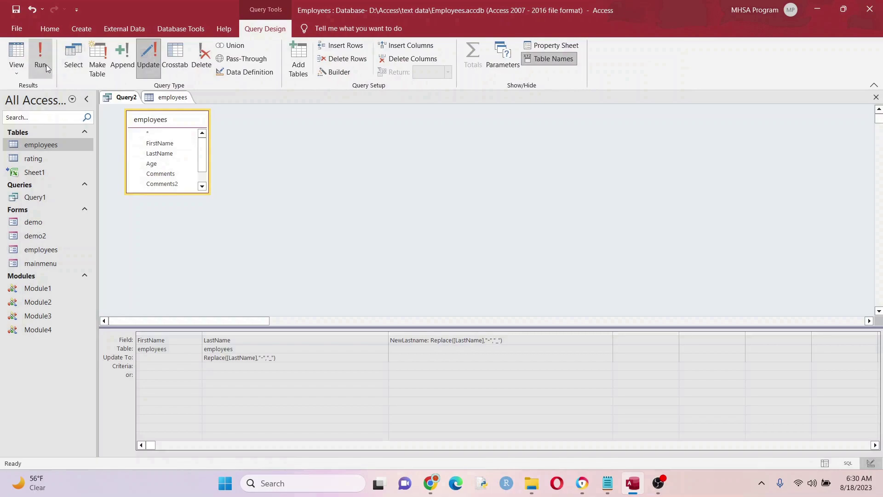
{"action": "left_click", "coordinate": [46, 68]}
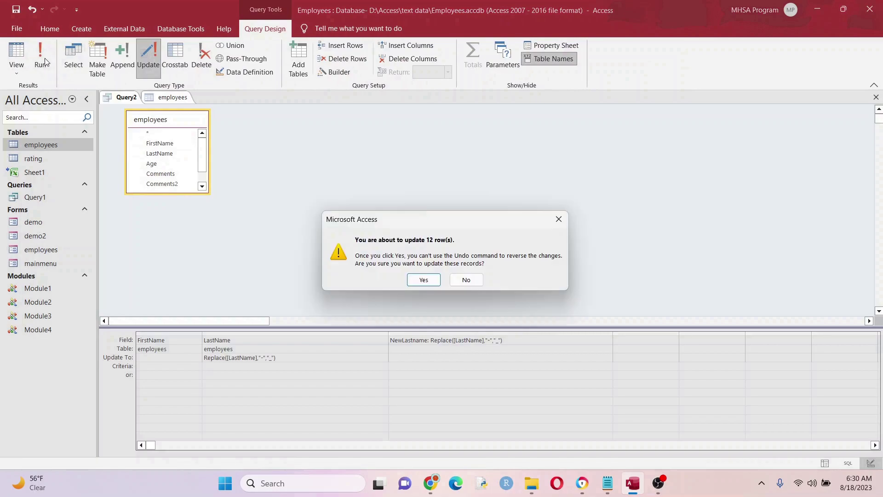
{"action": "left_click", "coordinate": [423, 281]}
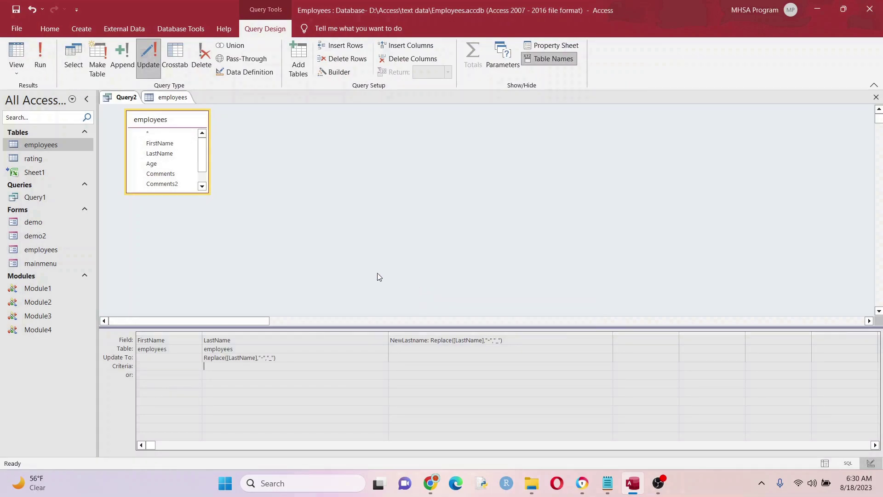
{"action": "left_click", "coordinate": [14, 54]}
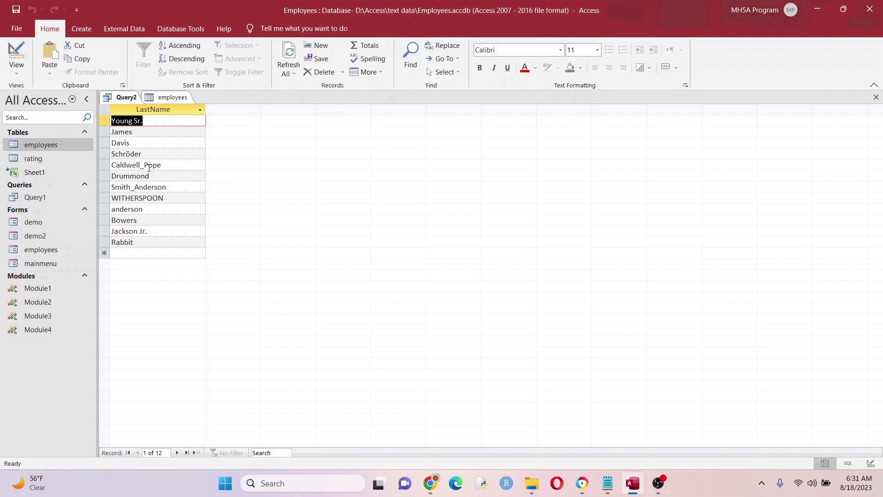
{"action": "right_click", "coordinate": [126, 98]}
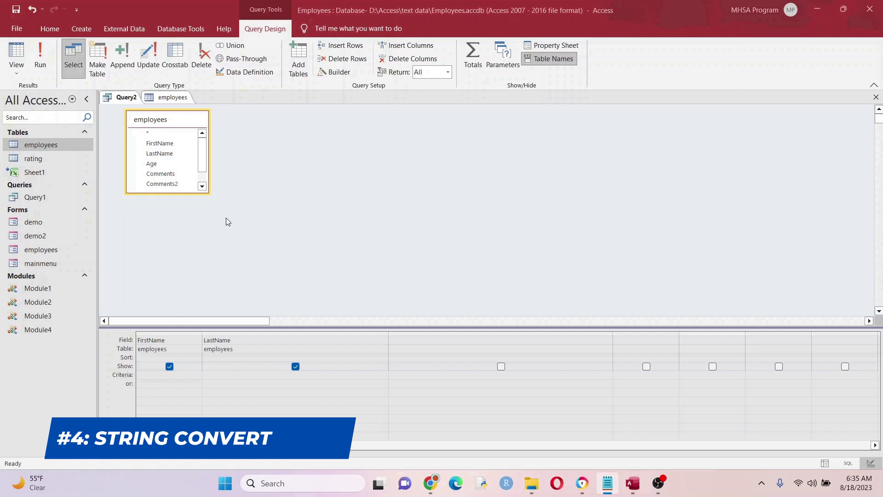
{"action": "double_click", "coordinate": [74, 145]}
{"action": "left_click", "coordinate": [106, 197]}
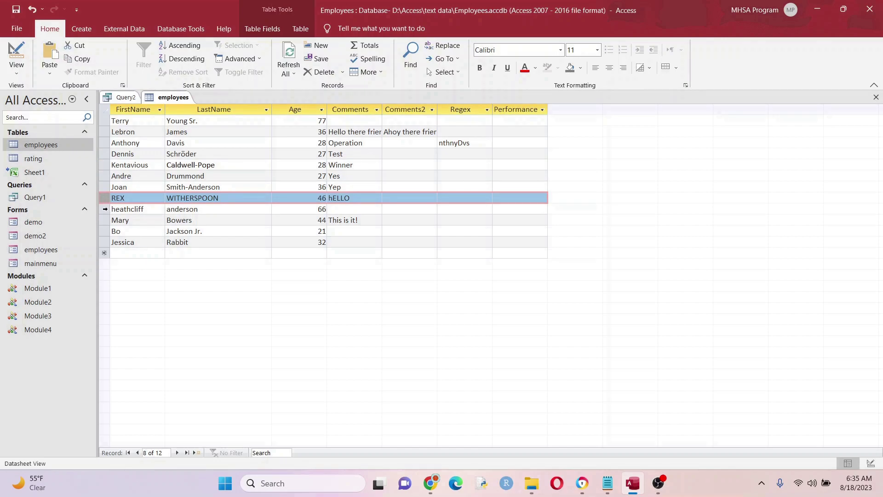
{"action": "left_click", "coordinate": [105, 208]}
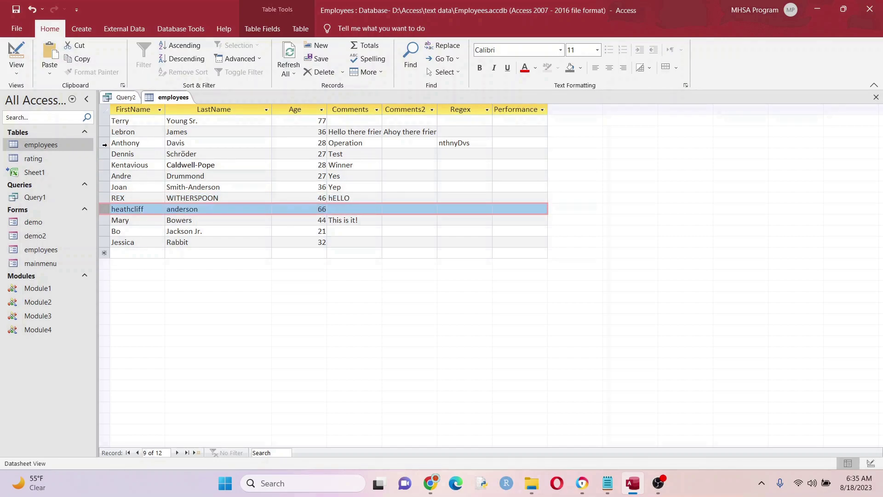
{"action": "left_click", "coordinate": [105, 144]}
{"action": "left_click", "coordinate": [128, 143]}
{"action": "double_click", "coordinate": [128, 143]}
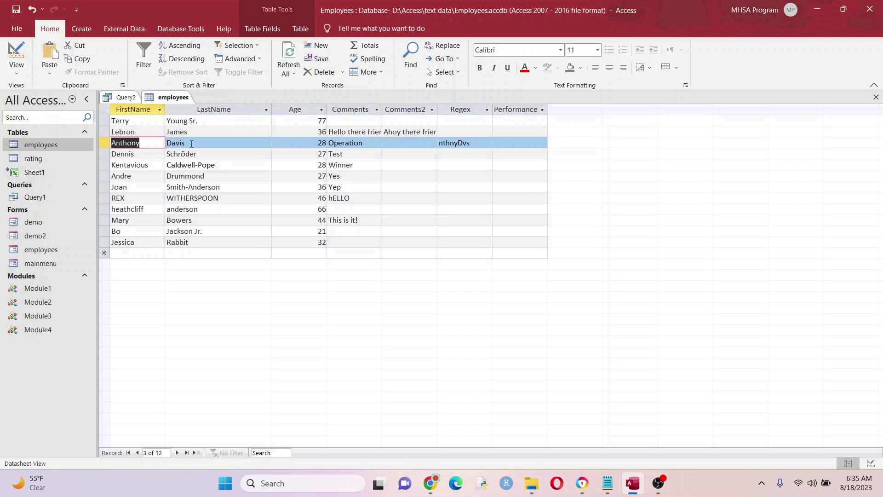
{"action": "key", "text": "Tab"}
{"action": "left_click", "coordinate": [125, 98]}
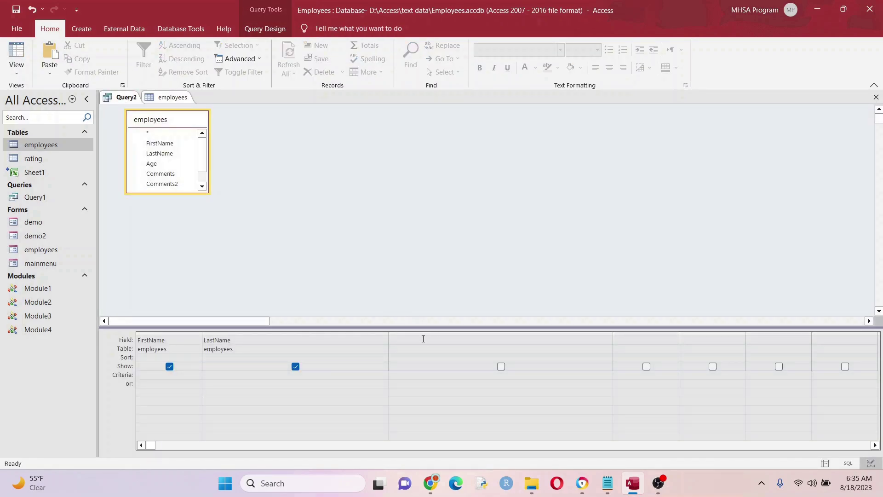
- Add NewName: StrConv([FirstName],3) in column three and view proper-case names like Rex
{"action": "left_click", "coordinate": [423, 339]}
{"action": "type", "text": "New"}
{"action": "type", "text": "Name: StrConv([FirstName],"}
{"action": "type", "text": "1"}
{"action": "key", "text": "BackSpace"}
{"action": "type", "text": "2"}
{"action": "key", "text": "BackSpace"}
{"action": "type", "text": "3"}
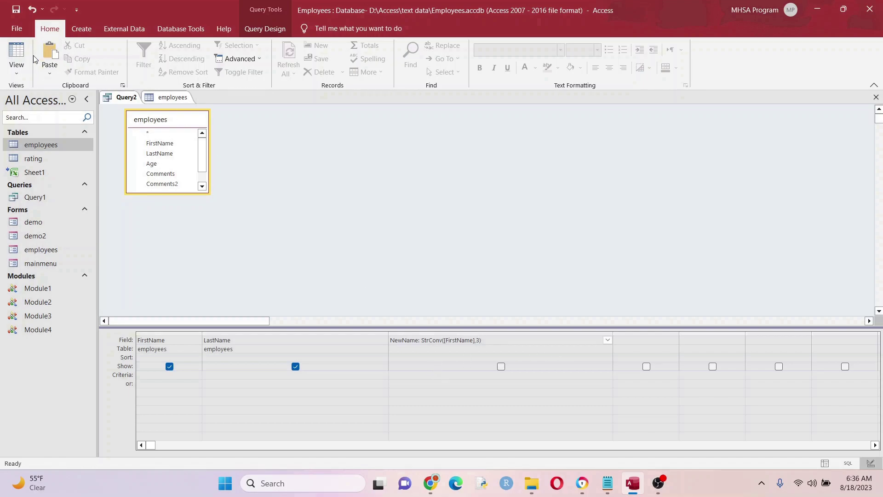
{"action": "left_click", "coordinate": [18, 54]}
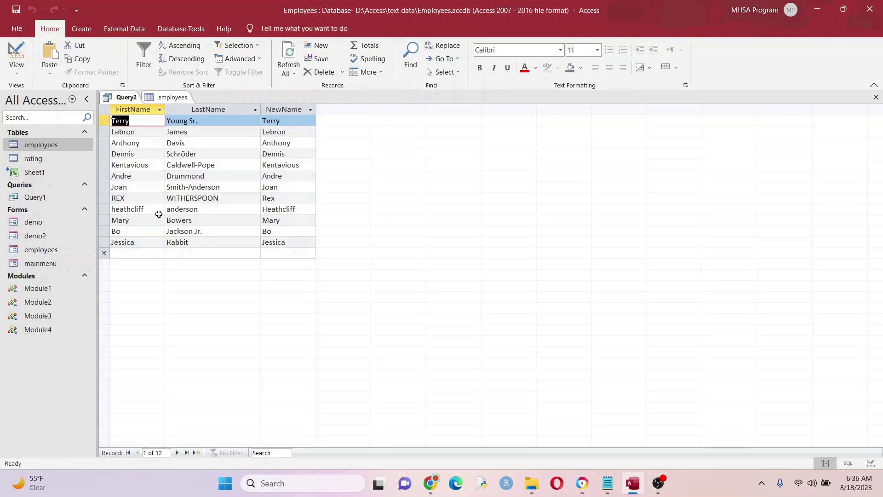
{"action": "left_click", "coordinate": [107, 198]}
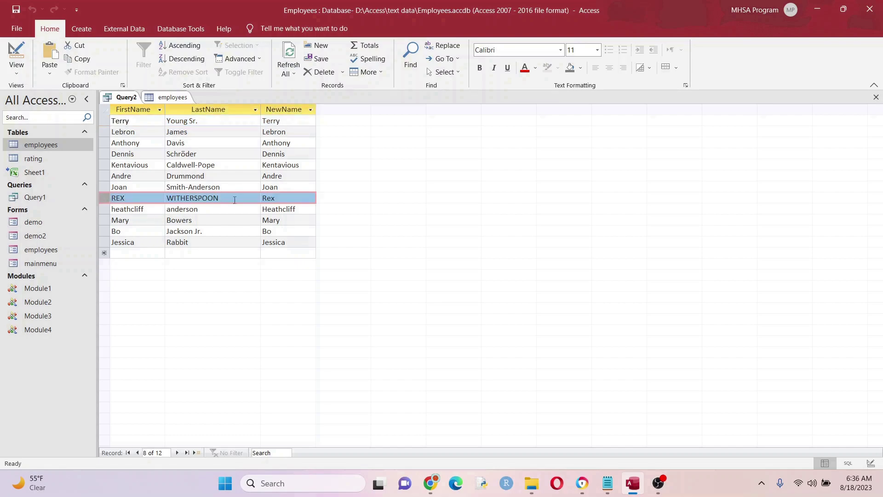
{"action": "left_click", "coordinate": [282, 198], "text": "shift"}
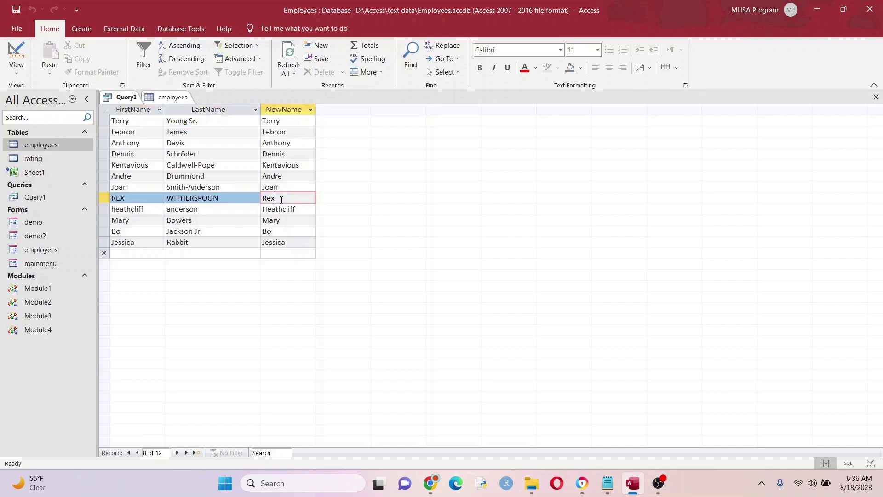
- Copy StrConv([FirstName],3) and append it after an & in the NewName field
{"action": "right_click", "coordinate": [121, 97]}
{"action": "left_click", "coordinate": [147, 148]}
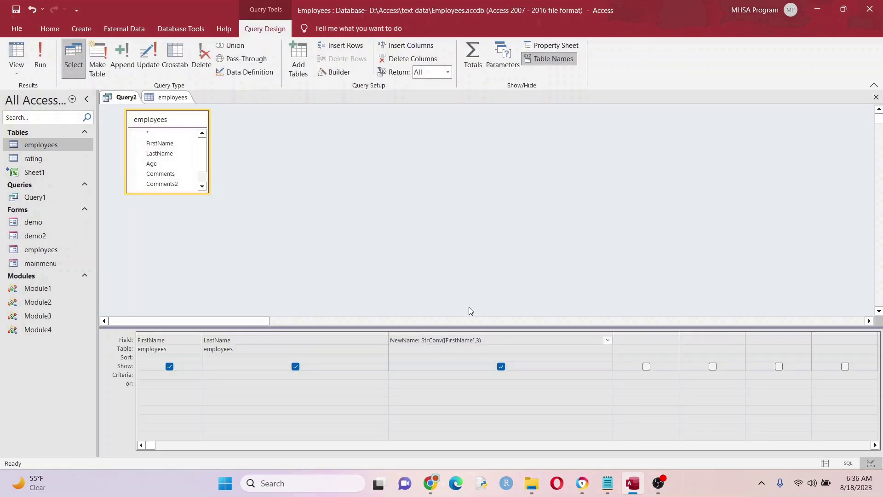
{"action": "left_click_drag", "start_coordinate": [492, 341], "coordinate": [422, 341]}
{"action": "right_click", "coordinate": [451, 343]}
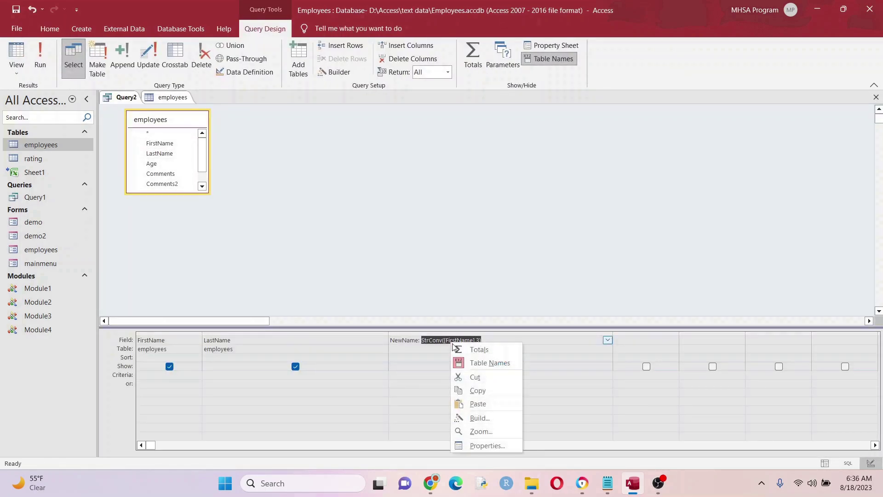
{"action": "left_click", "coordinate": [488, 390]}
{"action": "left_click", "coordinate": [505, 343]}
{"action": "type", "text": "& \" \" &"}
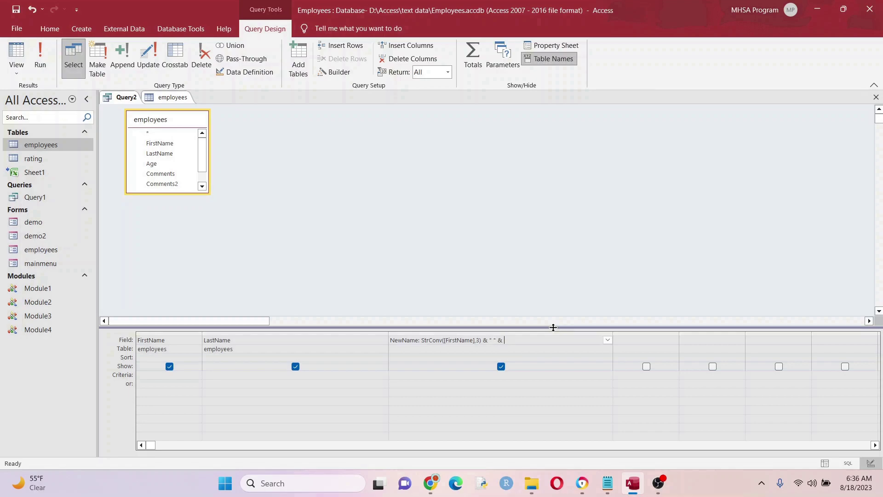
{"action": "key", "text": "ctrl+v"}
- Change the copy to StrConv([LastName],3), run, and check the proper-case full names
{"action": "left_click", "coordinate": [541, 341]}
{"action": "key", "text": "BackSpace"}
{"action": "key", "text": "BackSpace"}
{"action": "key", "text": "BackSpace"}
{"action": "key", "text": "BackSpace"}
{"action": "key", "text": "BackSpace"}
{"action": "type", "text": "Last"}
{"action": "left_click", "coordinate": [46, 65]}
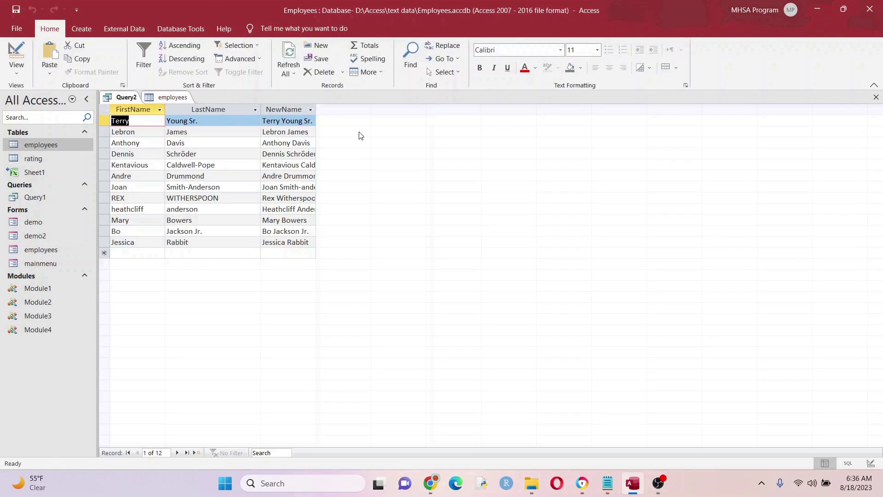
{"action": "left_click_drag", "start_coordinate": [316, 108], "coordinate": [423, 116]}
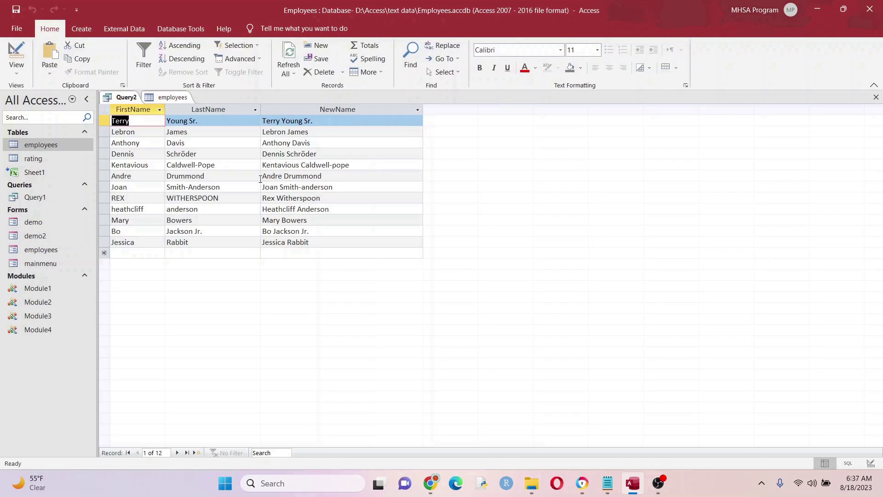
{"action": "left_click", "coordinate": [125, 198]}
{"action": "left_click", "coordinate": [213, 198]}
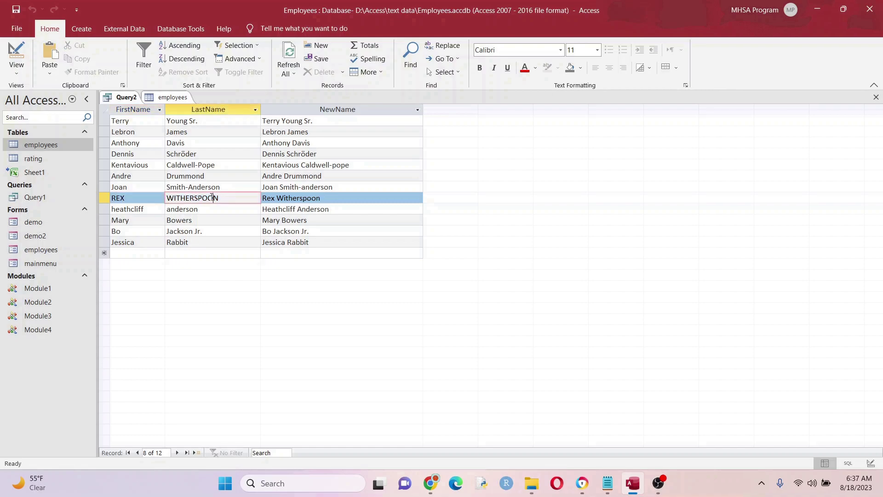
{"action": "left_click", "coordinate": [336, 199]}
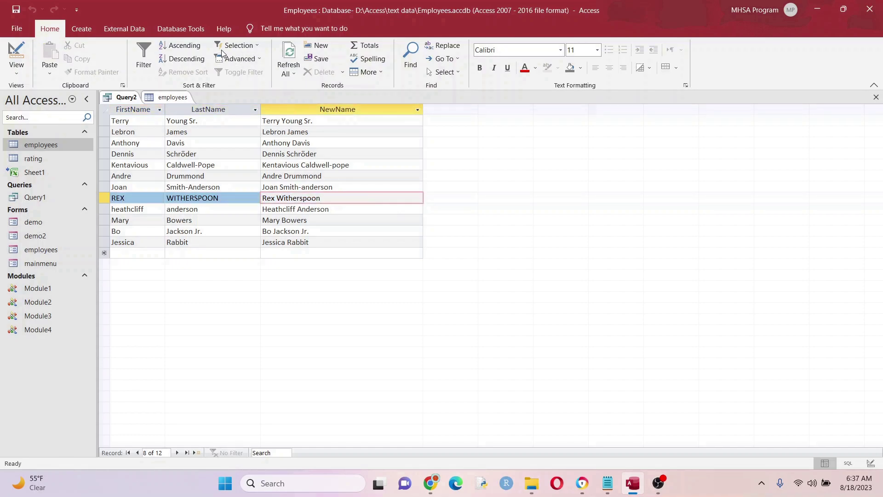
{"action": "right_click", "coordinate": [121, 98]}
- Add the Comments and Comments2 fields to the query and run it
{"action": "left_click", "coordinate": [157, 147]}
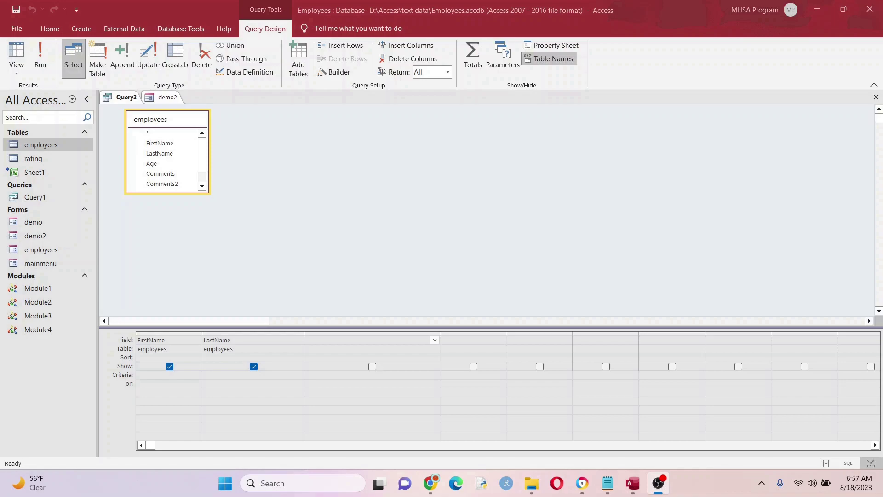
{"action": "double_click", "coordinate": [175, 176]}
{"action": "double_click", "coordinate": [177, 183]}
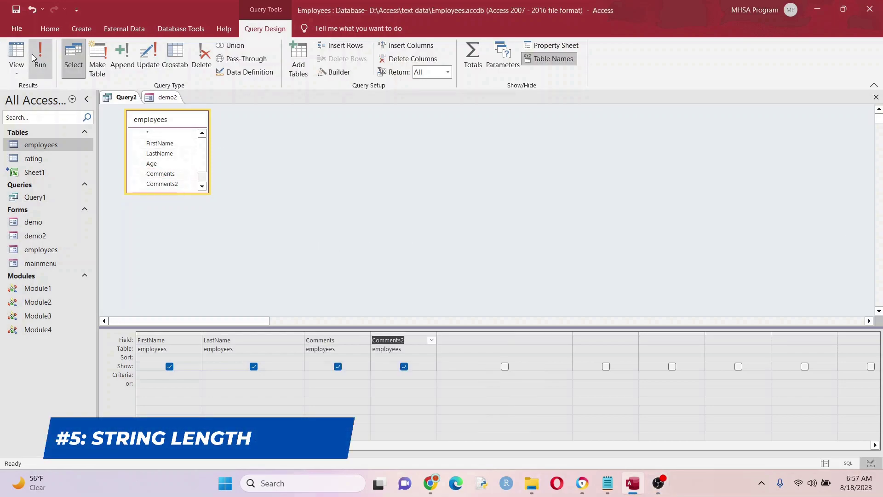
{"action": "left_click", "coordinate": [17, 55]}
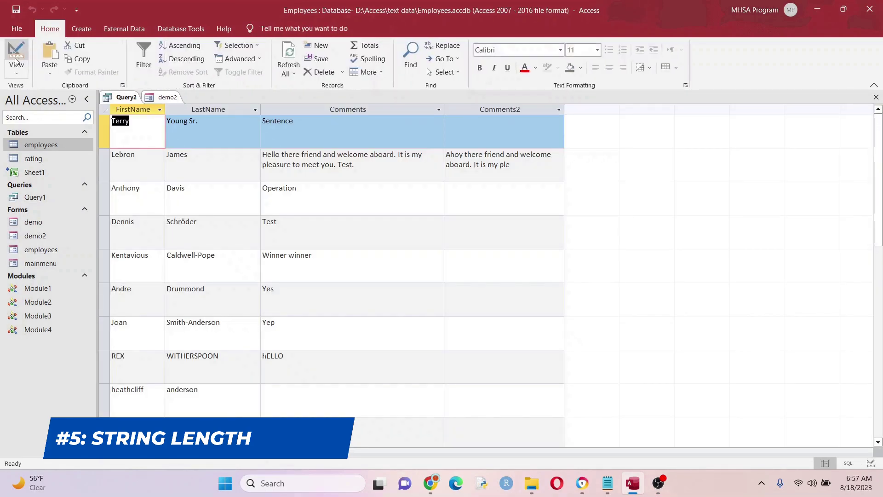
- Compare records' full Comments text with their shortened Comments2 excerpts
{"action": "left_click", "coordinate": [317, 165]}
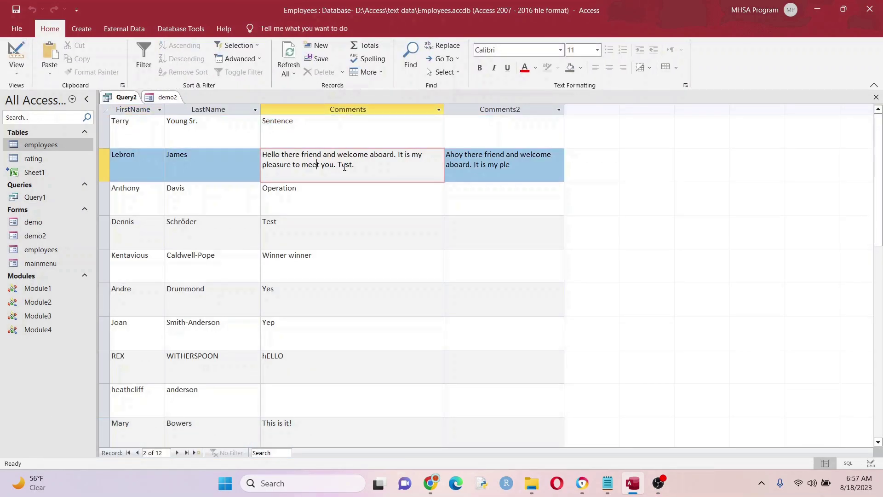
{"action": "left_click", "coordinate": [518, 167]}
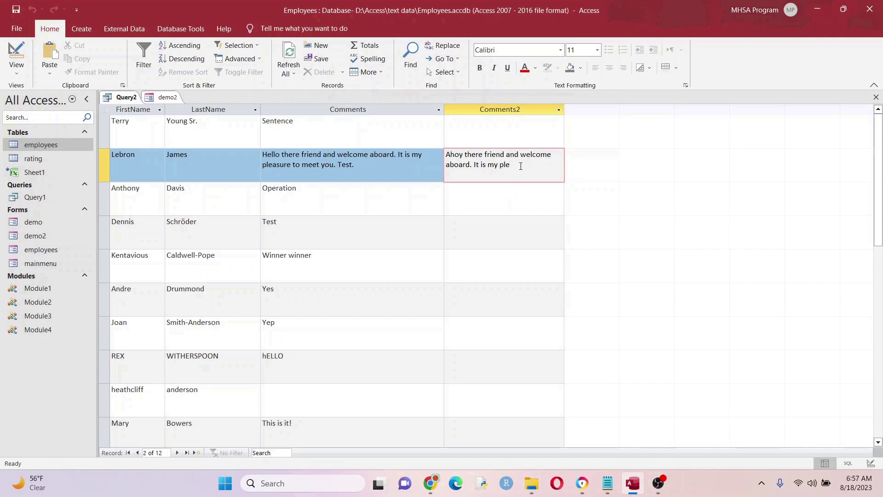
{"action": "left_click", "coordinate": [412, 167]}
{"action": "scroll", "coordinate": [463, 247], "scroll_direction": "down", "scroll_amount": 2}
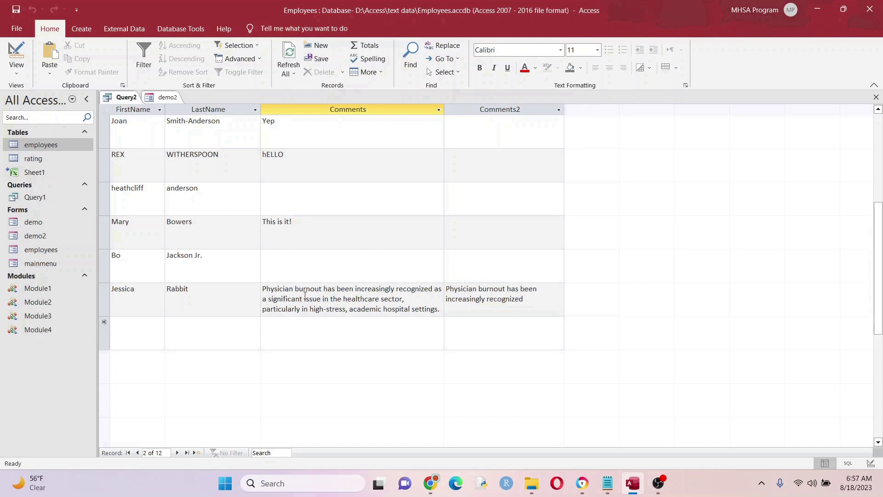
{"action": "left_click_drag", "start_coordinate": [276, 288], "coordinate": [520, 293]}
{"action": "left_click", "coordinate": [520, 293]}
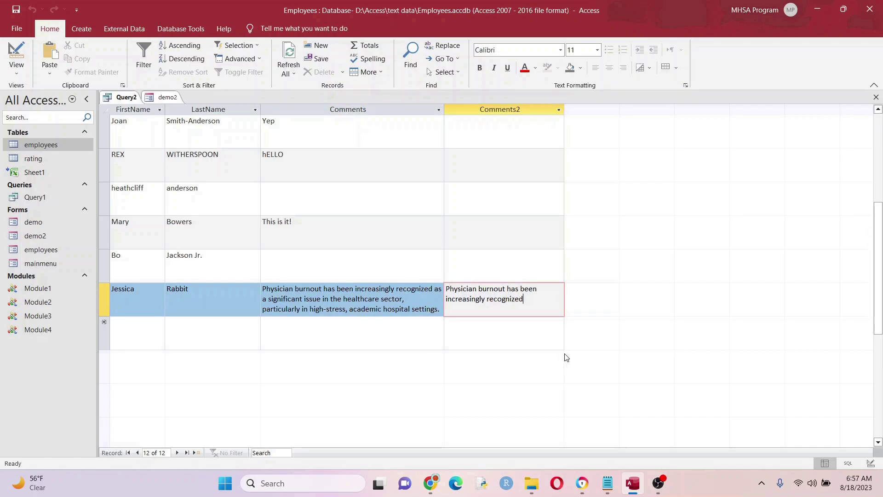
- Add length: Len([comments2]) in the fifth column and run the query
{"action": "right_click", "coordinate": [128, 101]}
{"action": "left_click", "coordinate": [159, 150]}
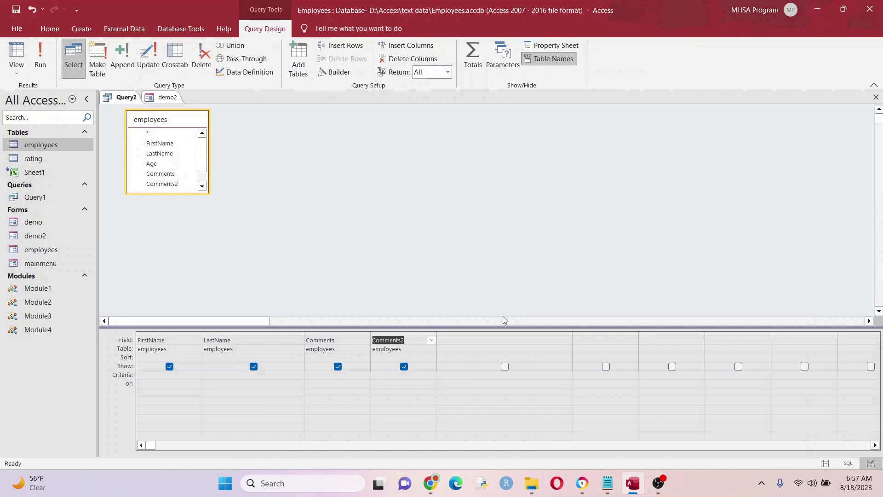
{"action": "left_click", "coordinate": [498, 337]}
{"action": "type", "text": "length: "}
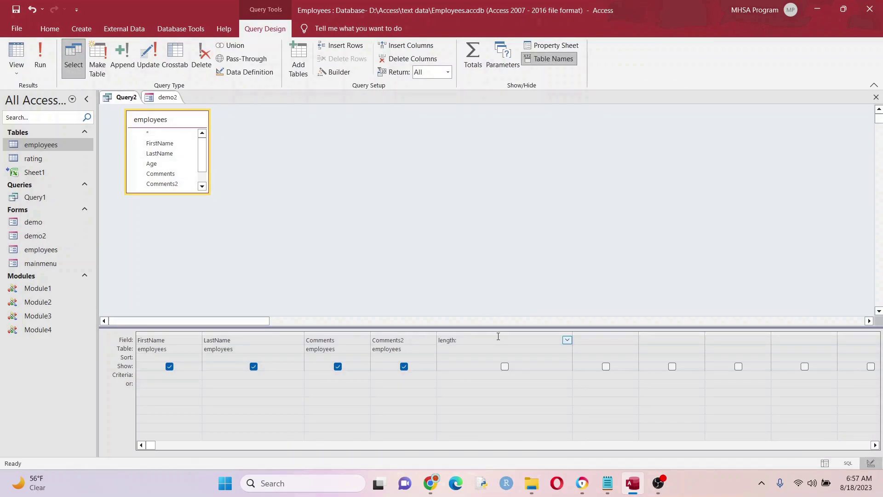
{"action": "type", "text": "len([comments2"}
{"action": "left_click", "coordinate": [477, 408]}
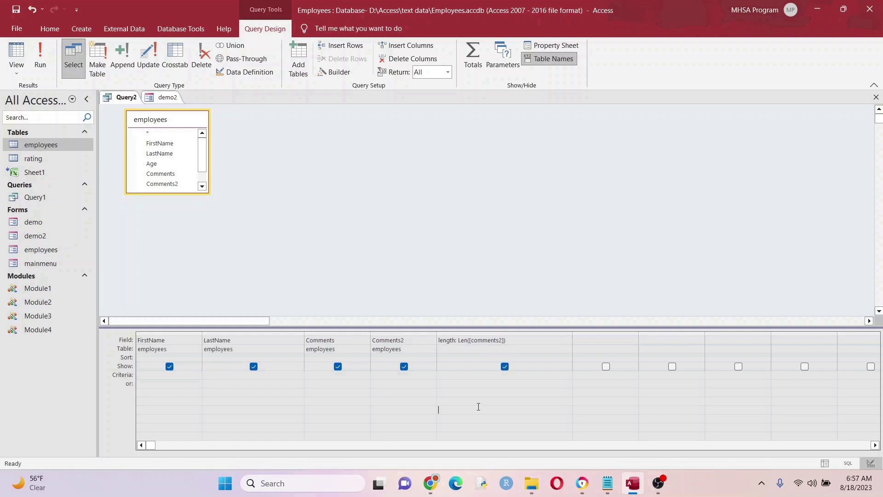
{"action": "left_click", "coordinate": [38, 65]}
- Check the length values, such as 50 for the second record's Comments2
{"action": "left_click", "coordinate": [520, 156]}
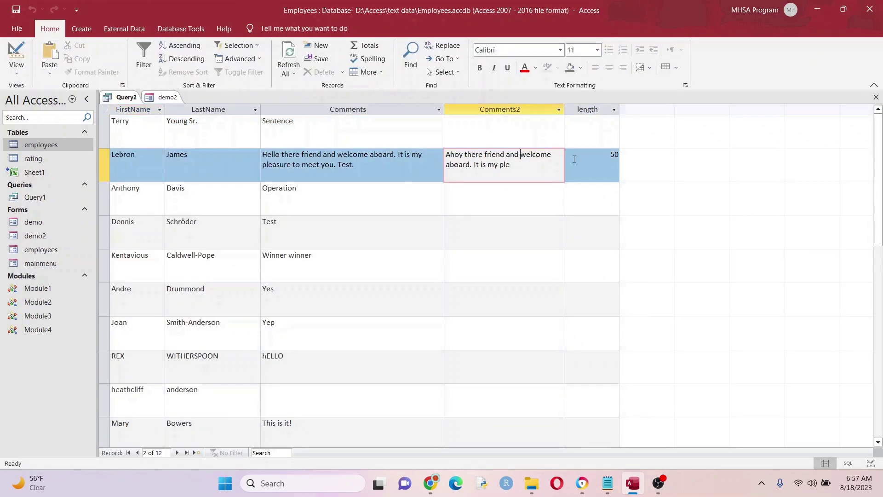
{"action": "left_click", "coordinate": [582, 159]}
{"action": "scroll", "coordinate": [670, 198], "scroll_direction": "down", "scroll_amount": 2}
{"action": "left_click", "coordinate": [612, 291]}
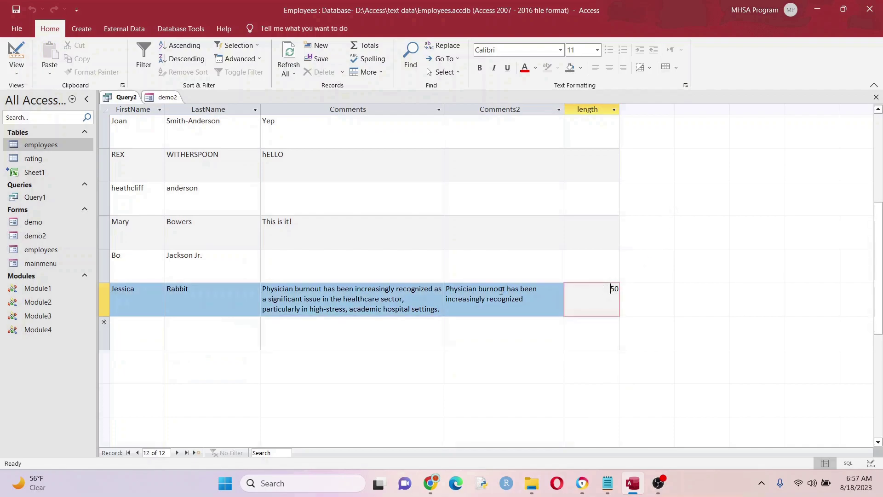
{"action": "left_click", "coordinate": [500, 291]}
{"action": "scroll", "coordinate": [296, 133], "scroll_direction": "up", "scroll_amount": 2}
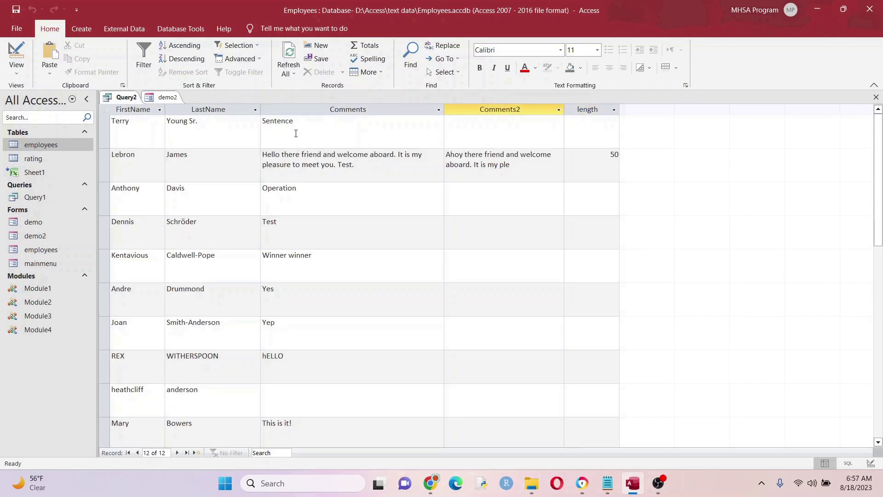
- Change the expression to Len([comments]) and rerun, giving lengths like 75 and 372
{"action": "right_click", "coordinate": [129, 98]}
{"action": "left_click", "coordinate": [155, 133]}
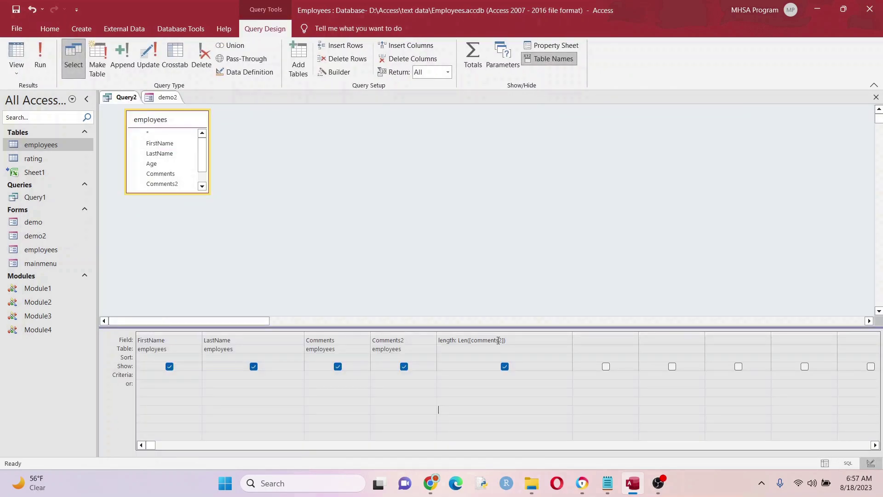
{"action": "left_click", "coordinate": [502, 341]}
{"action": "key", "text": "BackSpace"}
{"action": "left_click", "coordinate": [18, 58]}
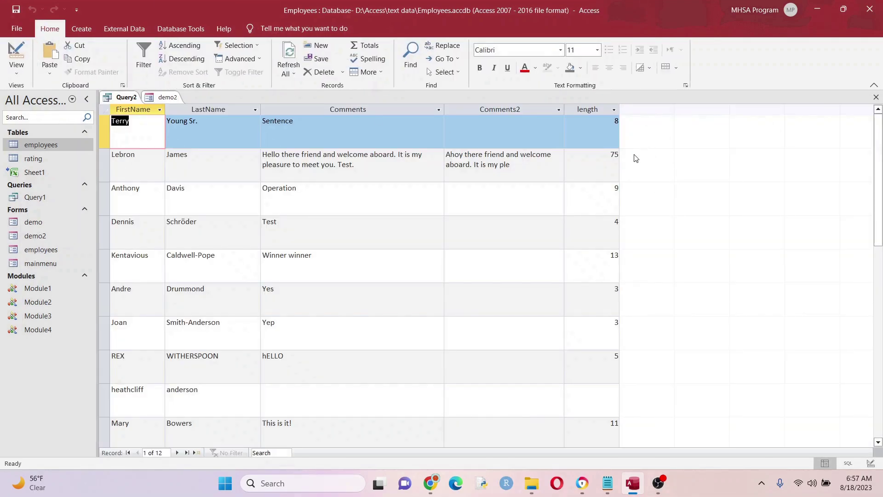
{"action": "scroll", "coordinate": [606, 189], "scroll_direction": "down", "scroll_amount": 1}
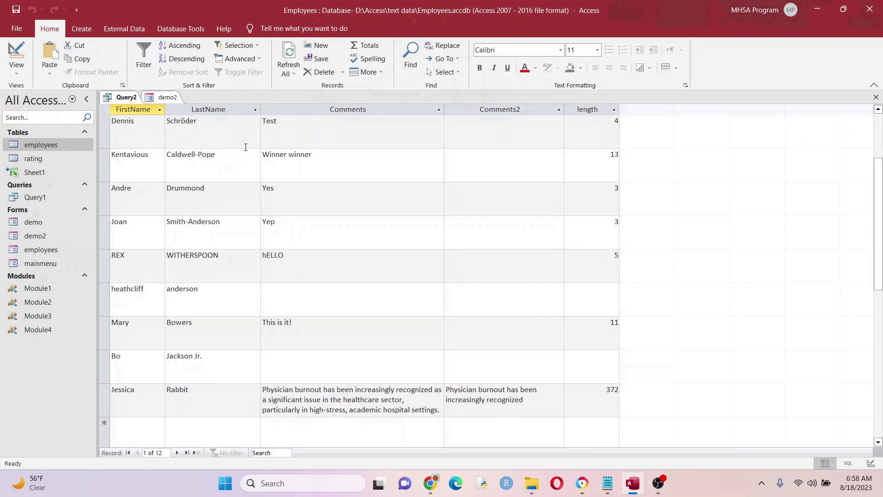
- Change the length field to Len([comments2])<51 and run Query2
{"action": "left_click", "coordinate": [124, 98]}
{"action": "right_click", "coordinate": [123, 99]}
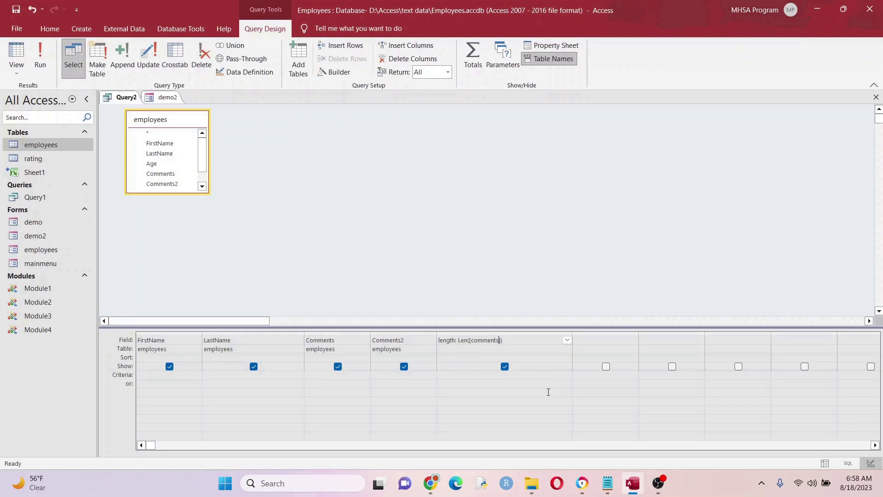
{"action": "type", "text": "2])<51"}
{"action": "left_click", "coordinate": [473, 392]}
{"action": "left_click", "coordinate": [45, 70]}
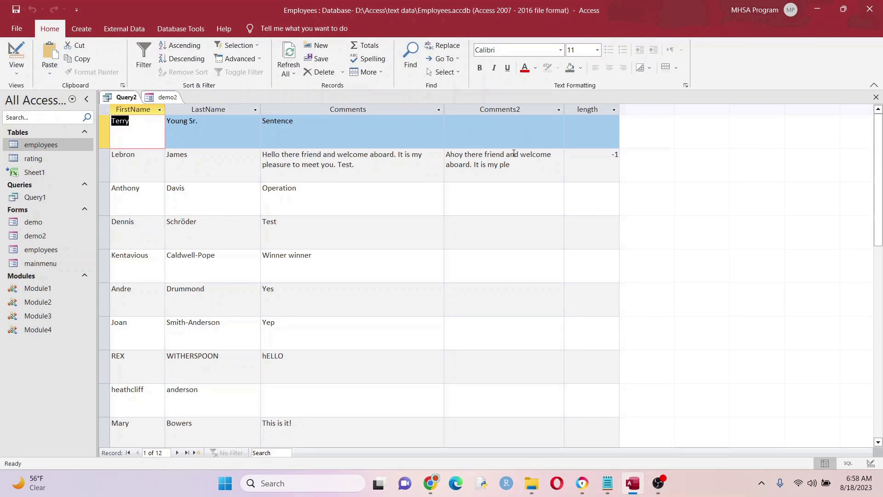
- Add a true criterion under the length column, rerun, and inspect the two matching Comments2 values
{"action": "right_click", "coordinate": [129, 98]}
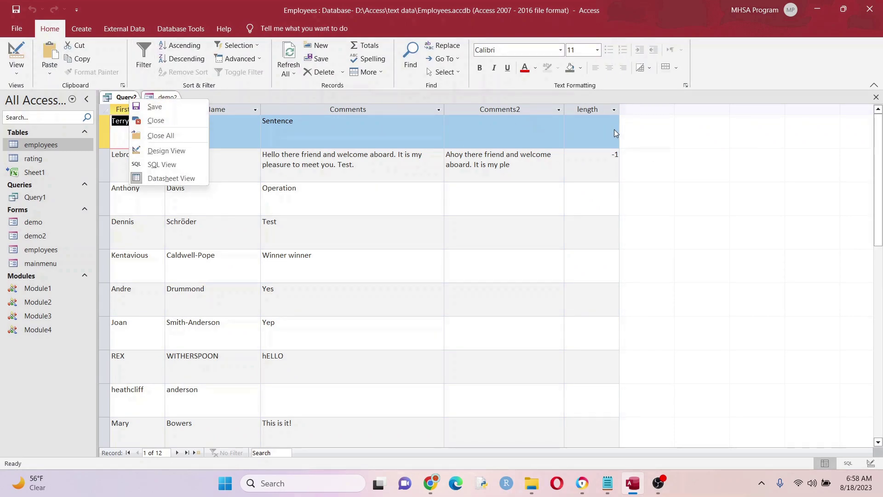
{"action": "left_click", "coordinate": [187, 149]}
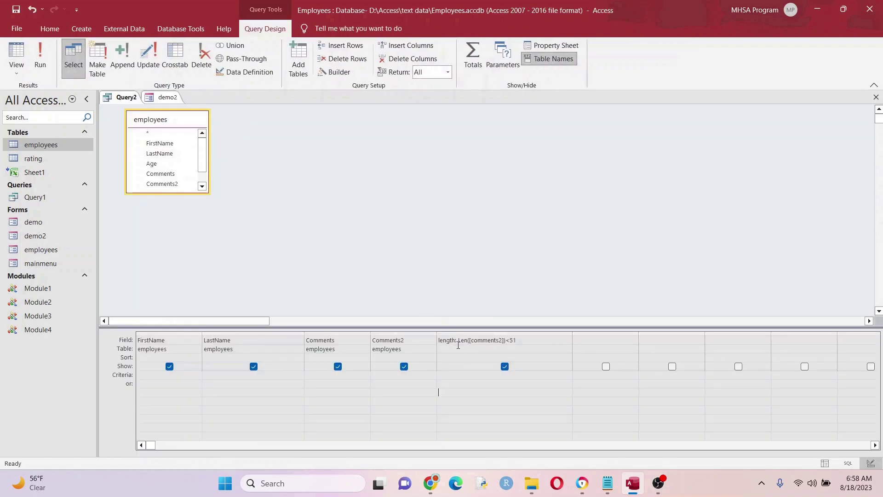
{"action": "left_click", "coordinate": [472, 375]}
{"action": "type", "text": "true"}
{"action": "left_click", "coordinate": [42, 56]}
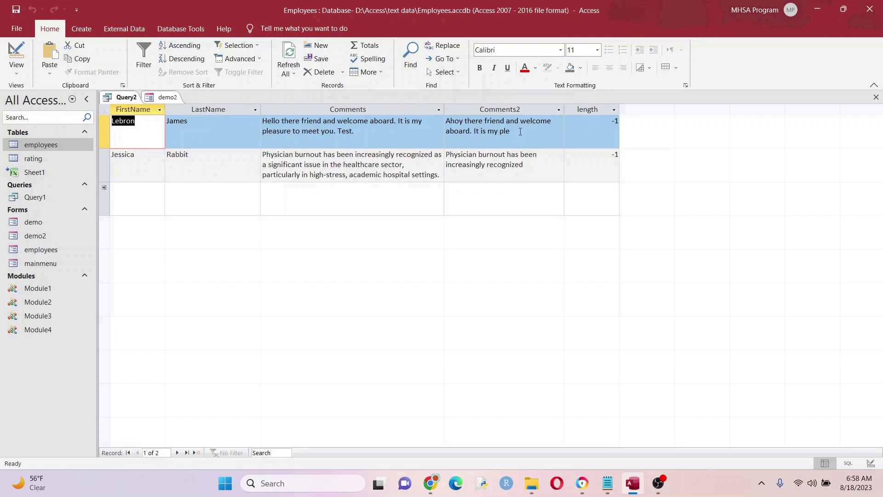
{"action": "left_click", "coordinate": [520, 131]}
{"action": "left_click", "coordinate": [532, 163]}
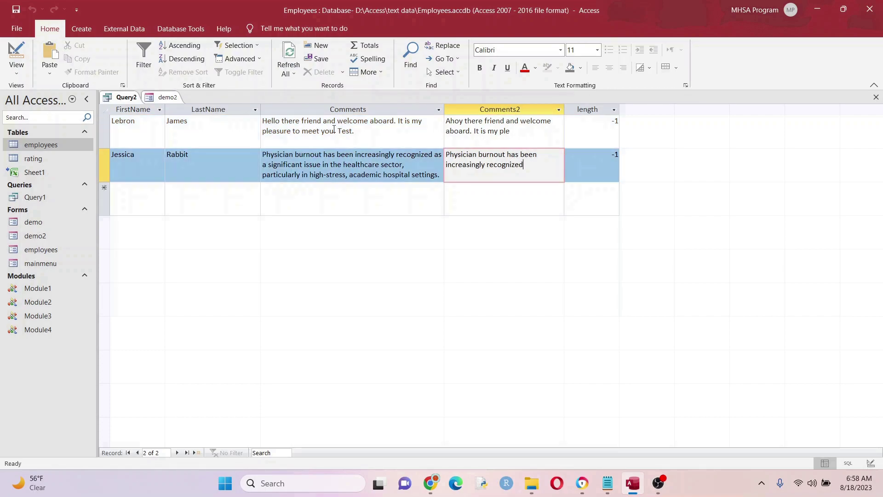
- Inspect Comments2's data type in the employees table's Design View, then close the table structure
{"action": "left_click", "coordinate": [514, 109]}
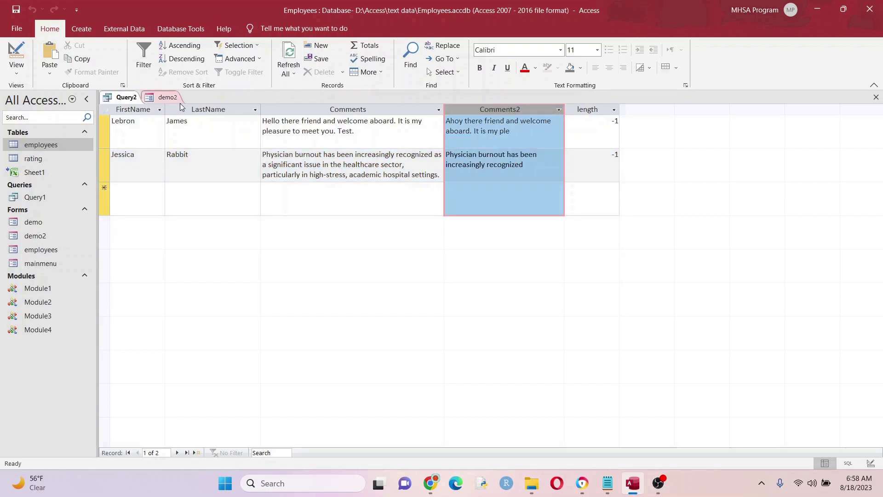
{"action": "right_click", "coordinate": [73, 146]}
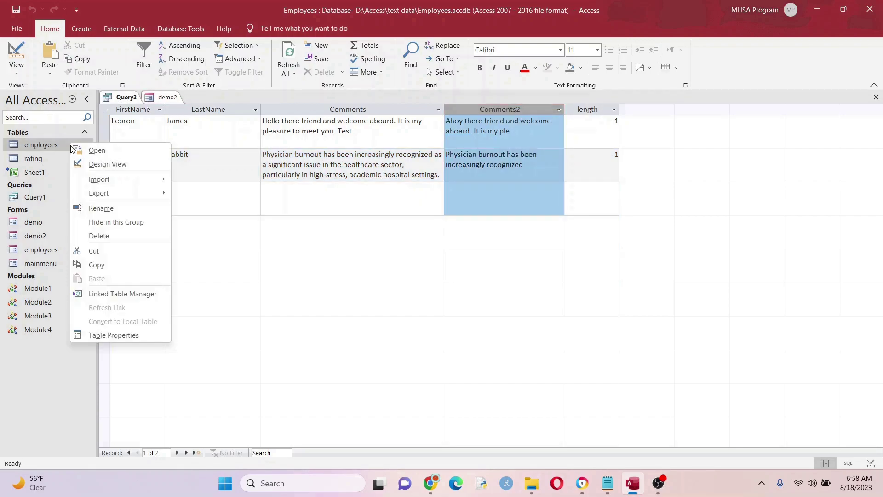
{"action": "left_click", "coordinate": [94, 164]}
{"action": "left_click", "coordinate": [427, 282]}
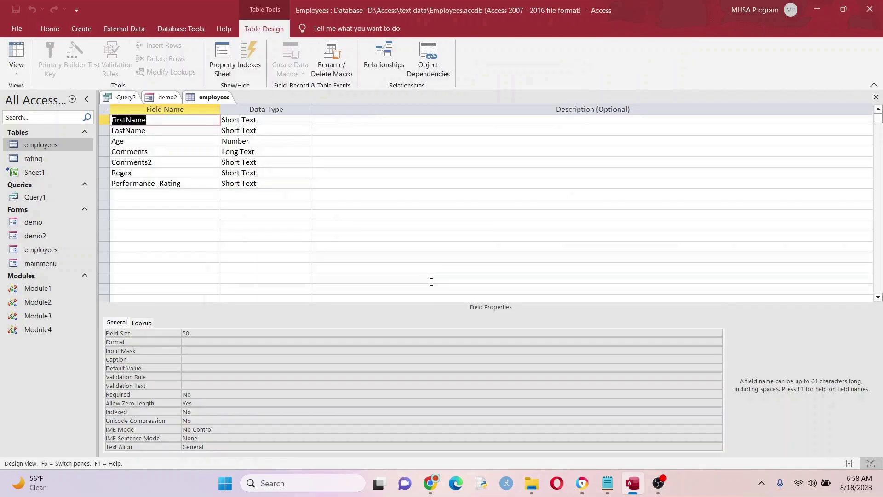
{"action": "left_click", "coordinate": [259, 163]}
{"action": "left_click", "coordinate": [306, 162]}
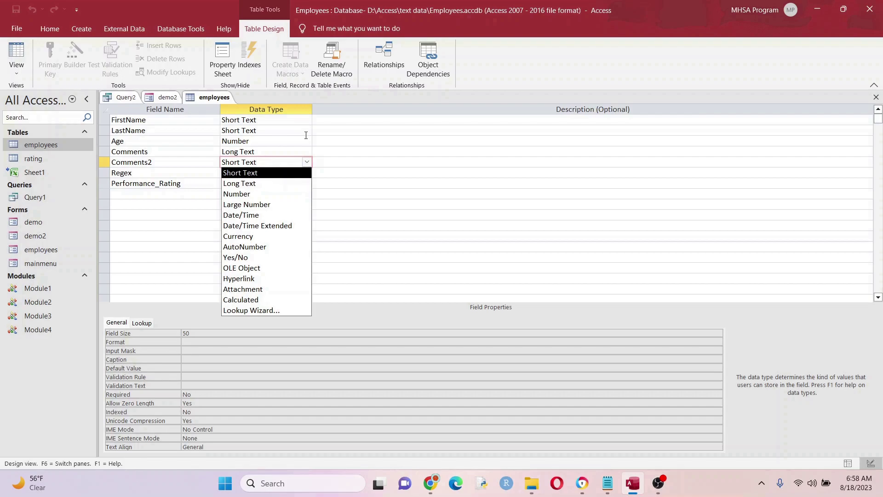
{"action": "right_click", "coordinate": [217, 99]}
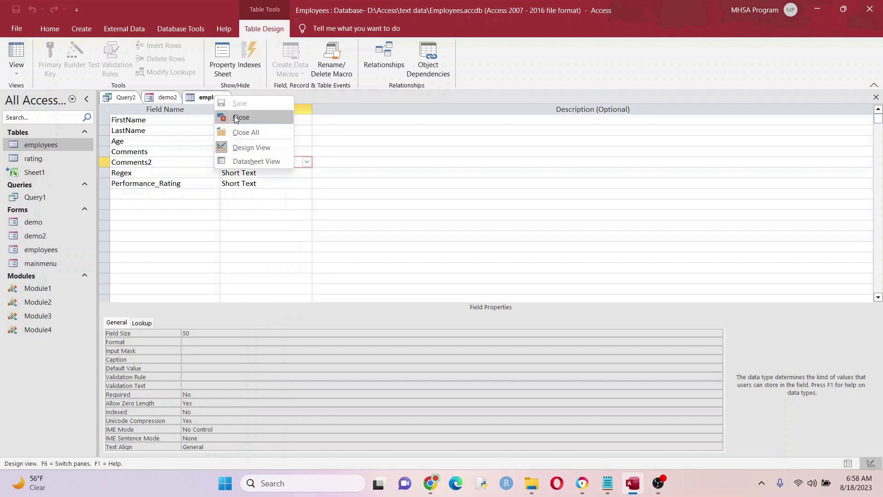
{"action": "left_click", "coordinate": [235, 117]}
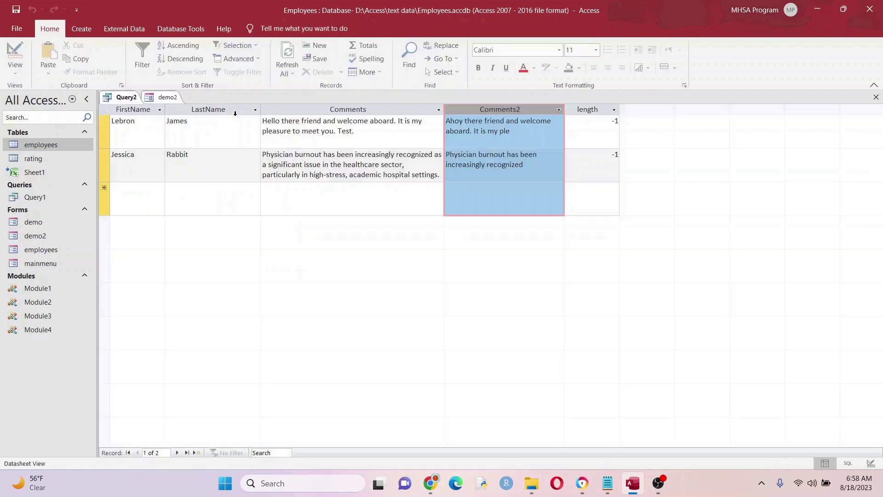
{"action": "right_click", "coordinate": [124, 98]}
- Return Query2 to Design View with only FirstName and LastName left in the grid
{"action": "left_click", "coordinate": [160, 150]}
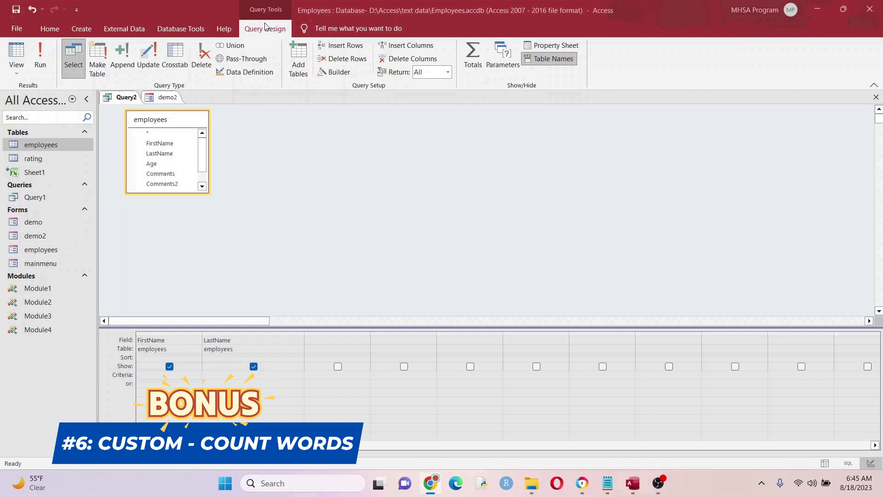
{"action": "left_click", "coordinate": [321, 283]}
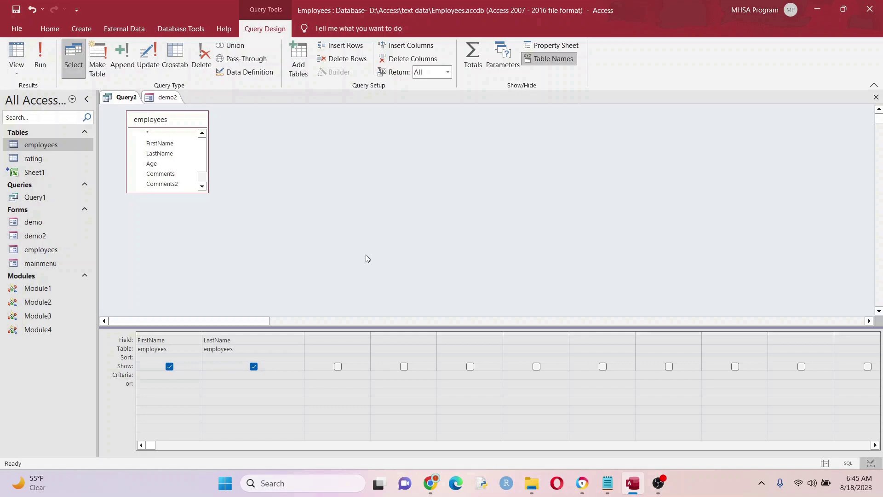
- Open the Visual Basic editor (Alt+F11) and insert a new module
{"action": "key", "text": "alt+F11"}
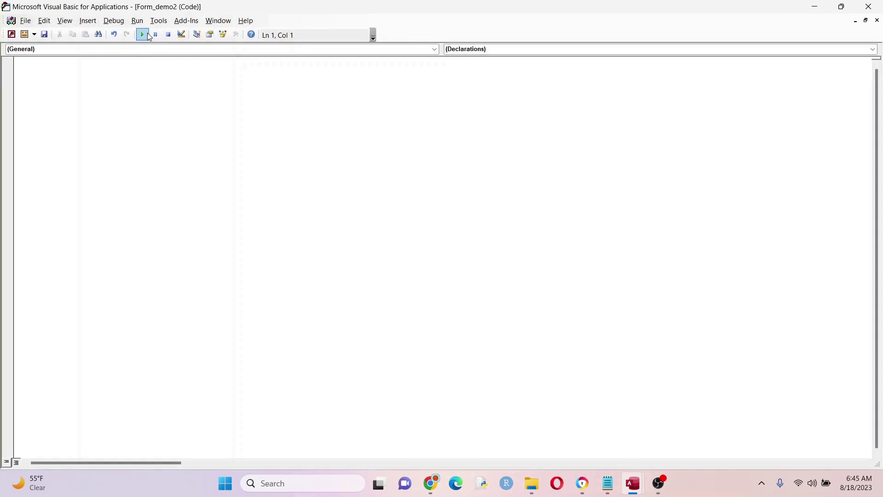
{"action": "left_click", "coordinate": [97, 23]}
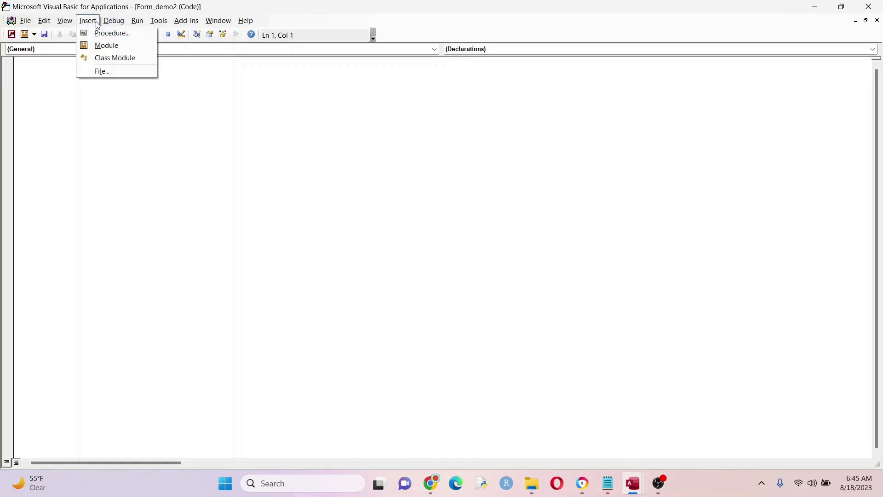
{"action": "left_click", "coordinate": [107, 46]}
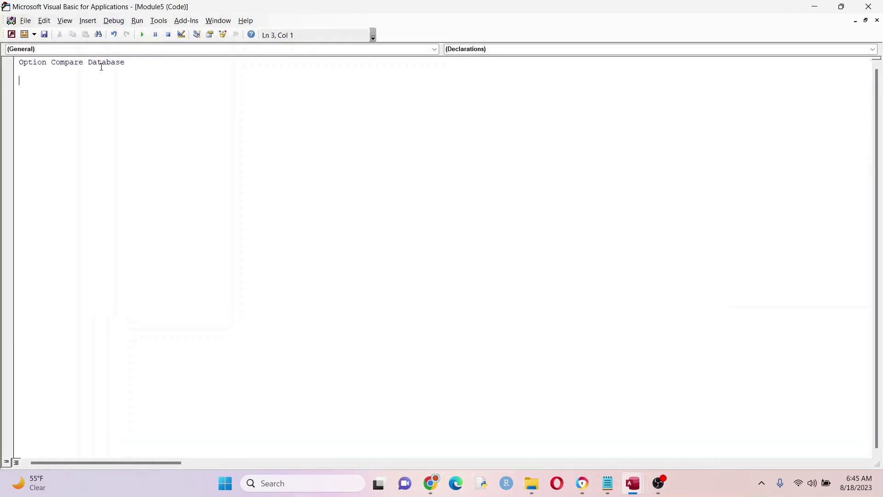
- Write CountWords(str As String) As Integer, splitting Trim(str) on spaces and returning UBound-LBound+1
{"action": "type", "text": "Function CountWords(str As St"}
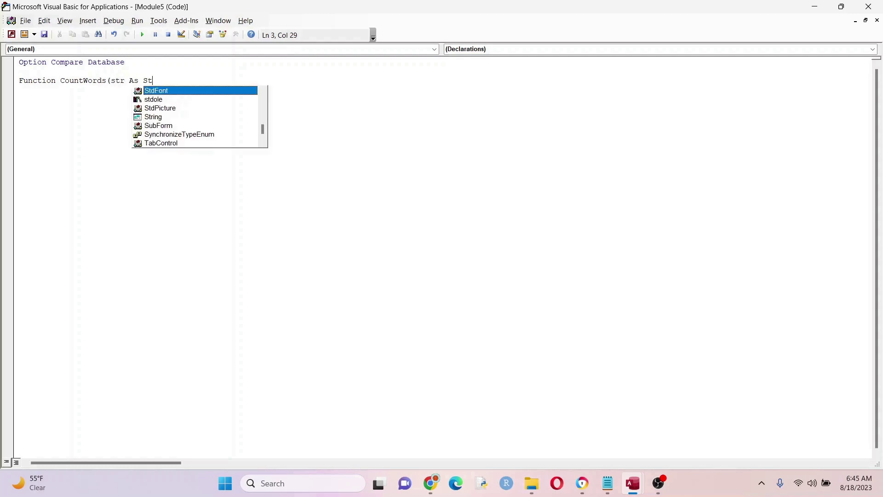
{"action": "type", "text": "ring) As Integer"}
{"action": "key", "text": "Return"}
{"action": "type", "text": "Dim words() As String"}
{"action": "key", "text": "Return"}
{"action": "type", "text": "words = Split(Trim(str), \" \")"}
{"action": "key", "text": "Return"}
{"action": "type", "text": "Count"}
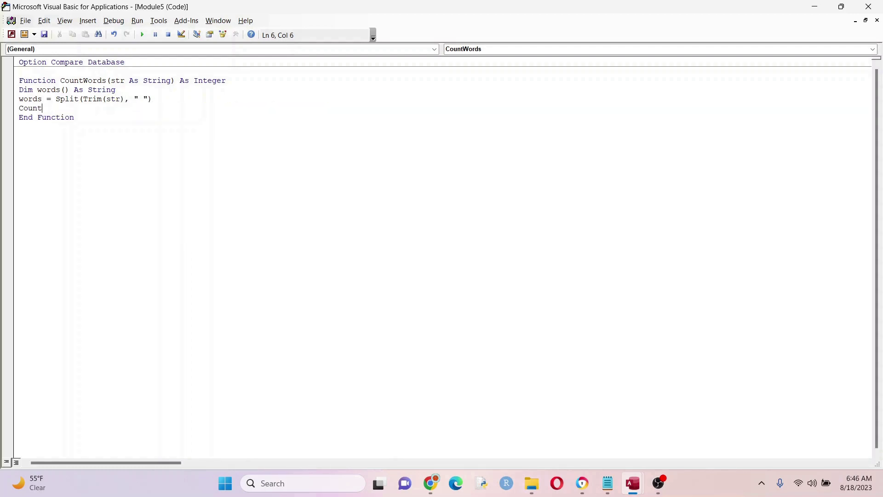
{"action": "type", "text": "Words = UBound(words) - LBound(words) + 1"}
{"action": "key", "text": "Return"}
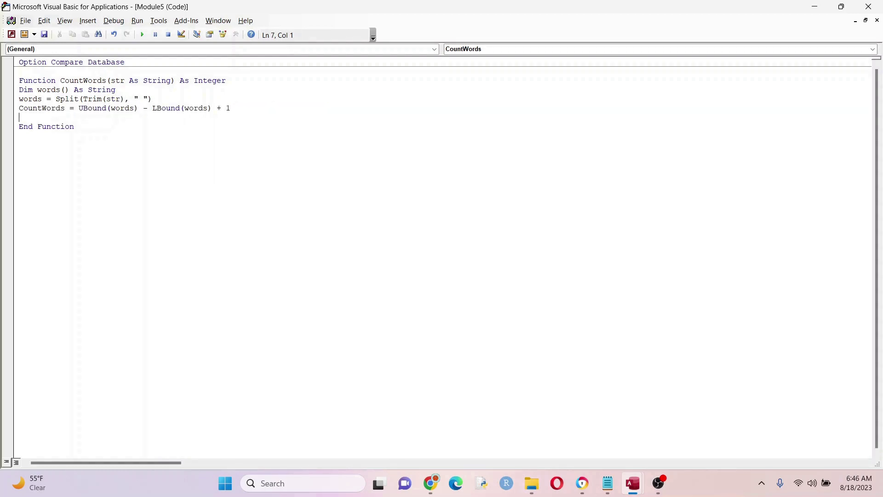
- Copy the function name CountWords
{"action": "double_click", "coordinate": [94, 81]}
{"action": "right_click", "coordinate": [94, 82]}
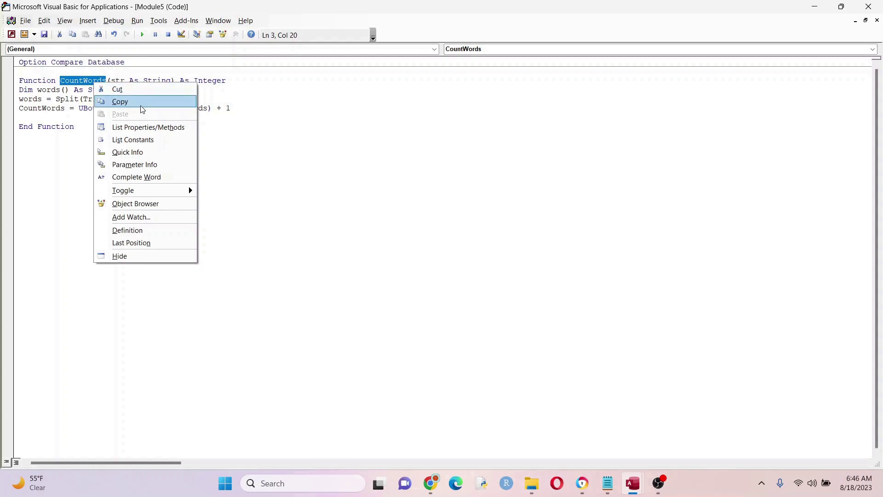
{"action": "left_click", "coordinate": [118, 101]}
{"action": "left_click", "coordinate": [126, 118]}
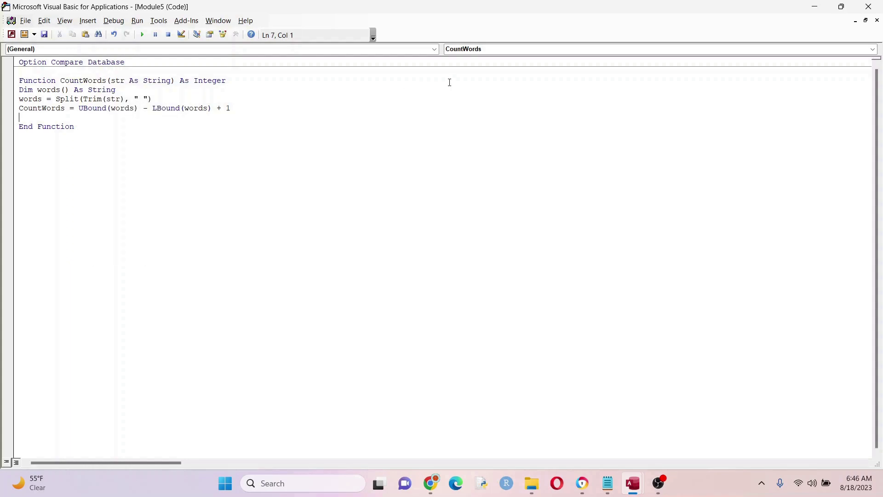
- Close the VBA editor, add the Comments field to Query2, preview results, then return to Design View
{"action": "left_click", "coordinate": [870, 7]}
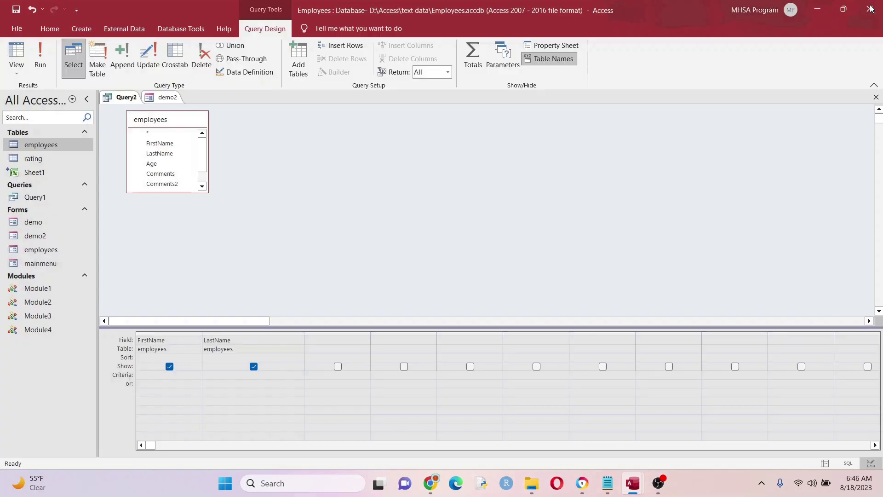
{"action": "double_click", "coordinate": [179, 174]}
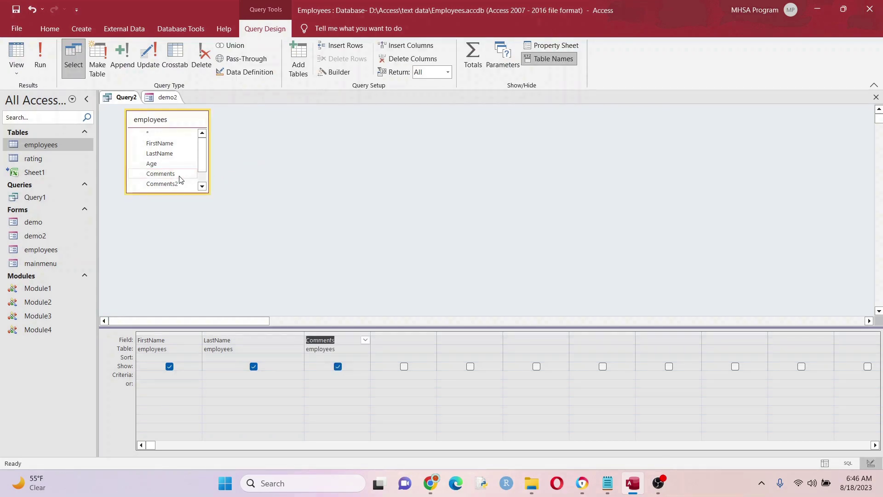
{"action": "left_click", "coordinate": [40, 58]}
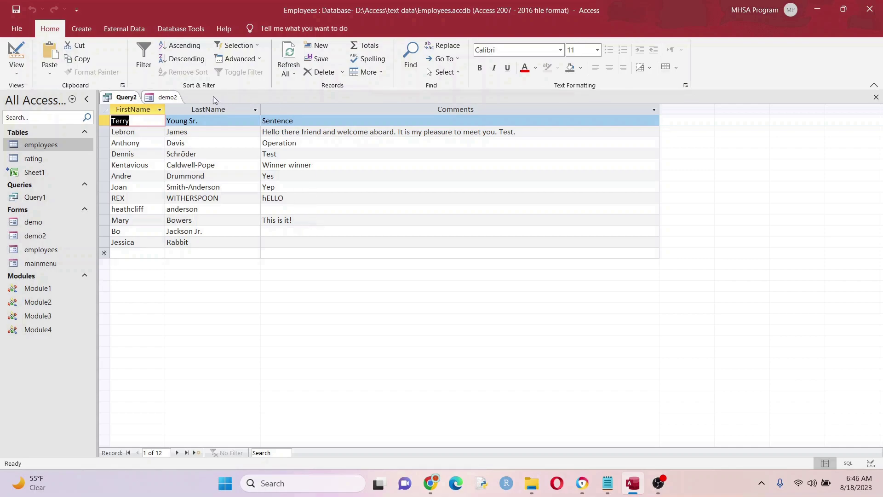
{"action": "right_click", "coordinate": [127, 98]}
{"action": "left_click", "coordinate": [150, 150]}
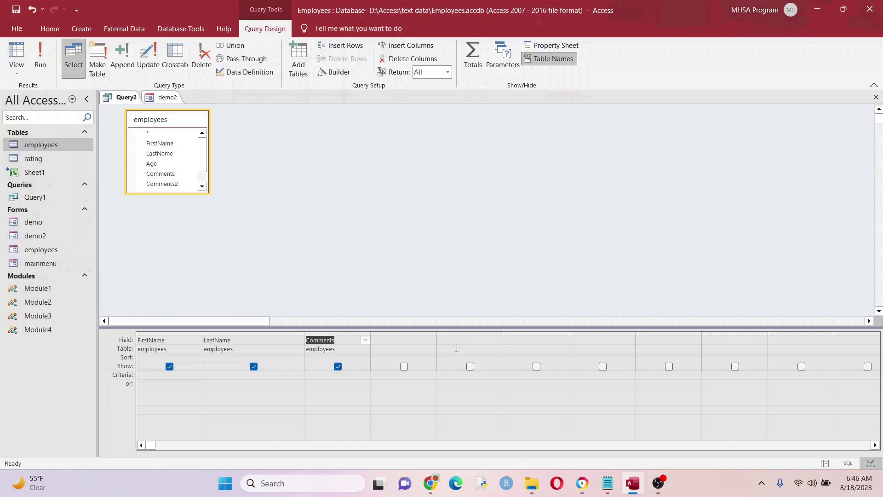
- Add a widened count: CountWords([Comments]) column and run Query2
{"action": "left_click", "coordinate": [405, 340]}
{"action": "type", "text": "count:"}
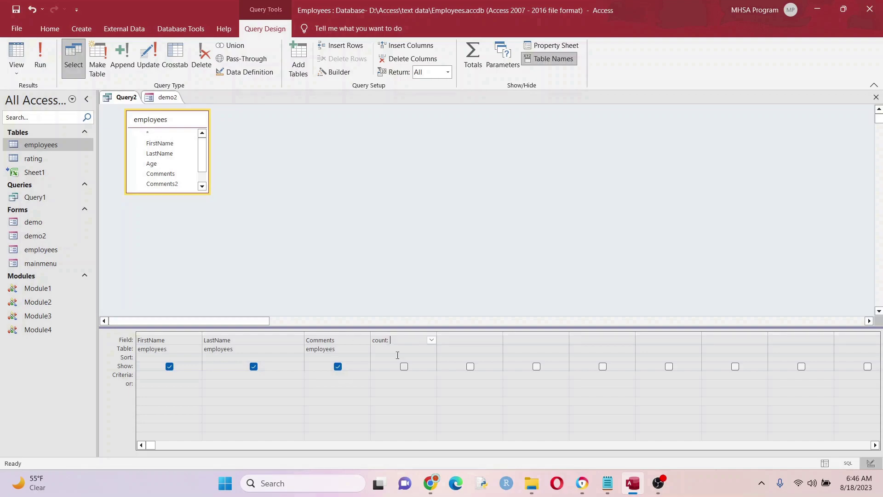
{"action": "left_click_drag", "start_coordinate": [436, 333], "coordinate": [545, 334]}
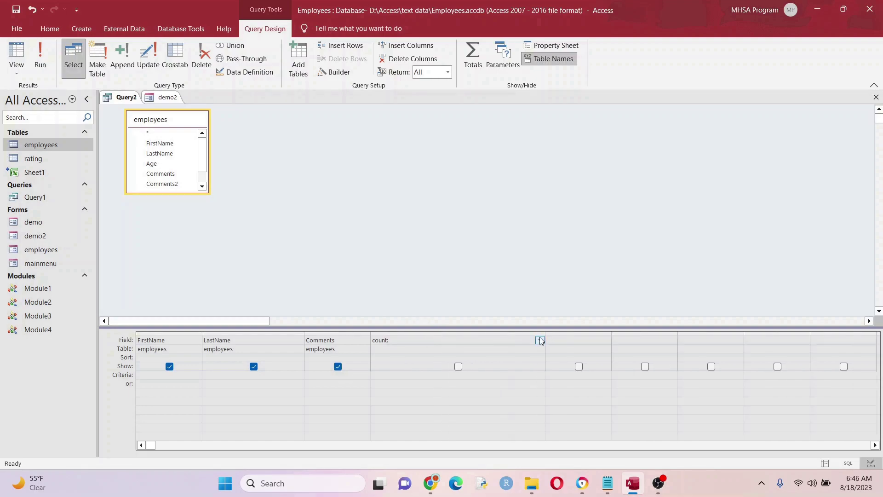
{"action": "type", "text": "CountWords([Comments"}
{"action": "left_click", "coordinate": [412, 398]}
{"action": "left_click", "coordinate": [40, 55]}
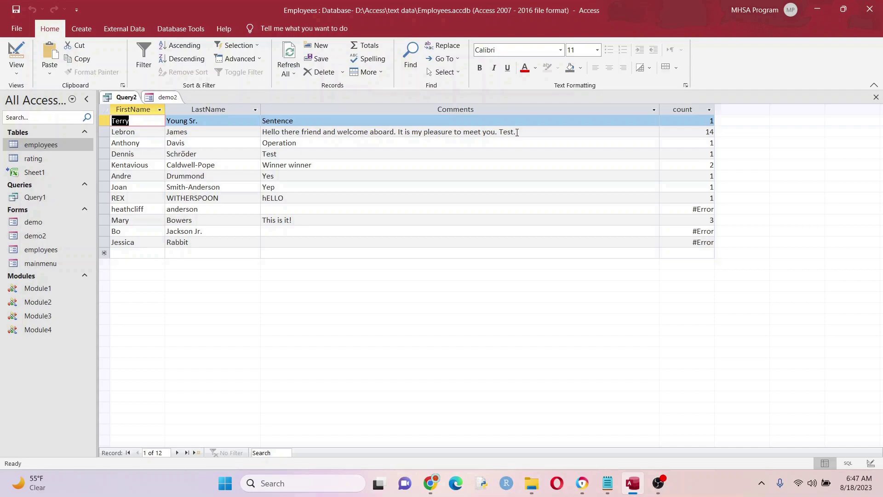
- Check word counts like 14 and #Error for empty comments, then return Query2 to Design View
{"action": "left_click", "coordinate": [291, 132]}
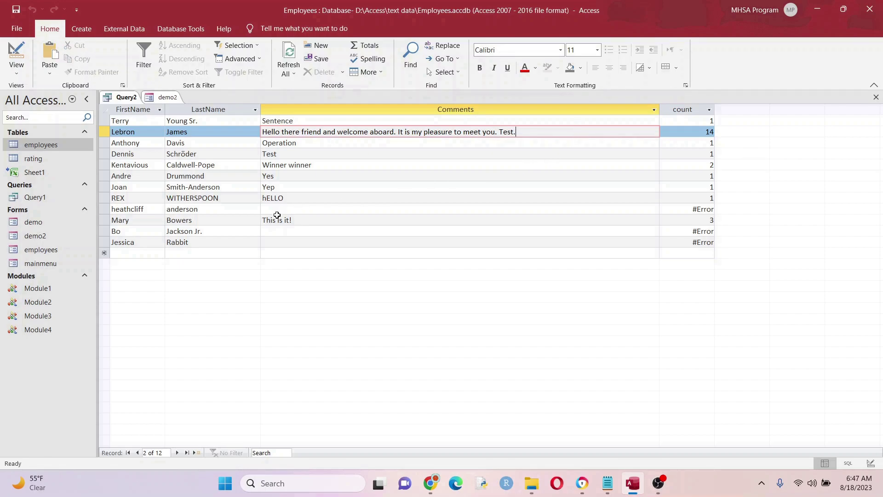
{"action": "left_click", "coordinate": [107, 209]}
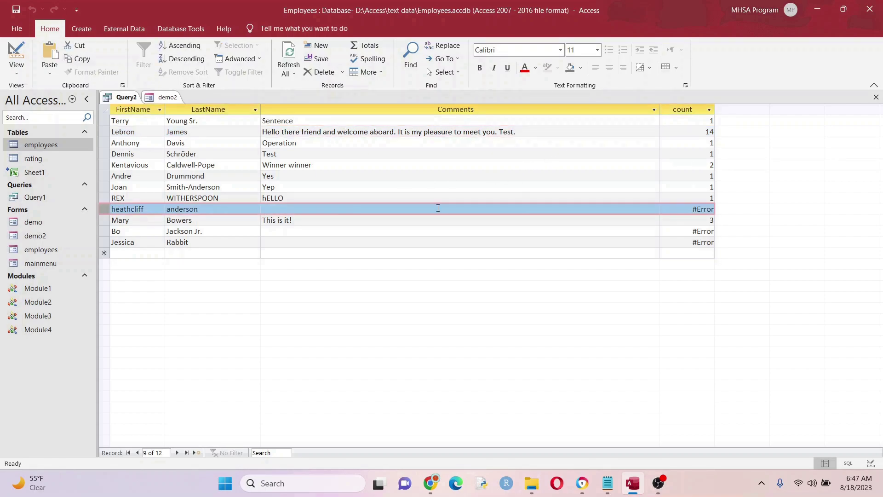
{"action": "left_click", "coordinate": [105, 242]}
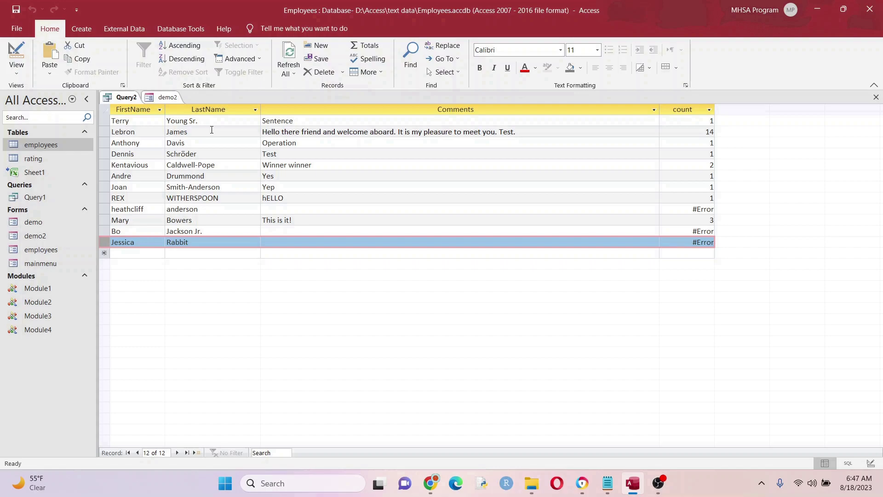
{"action": "right_click", "coordinate": [130, 97]}
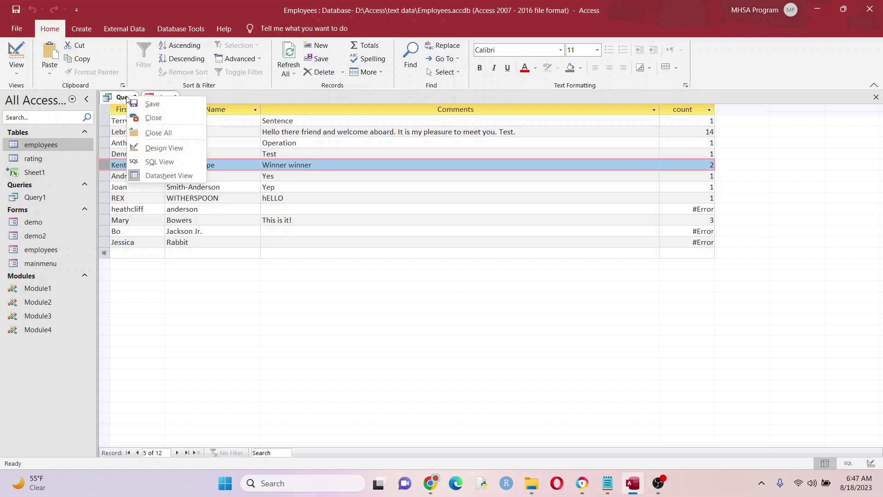
{"action": "left_click", "coordinate": [164, 148]}
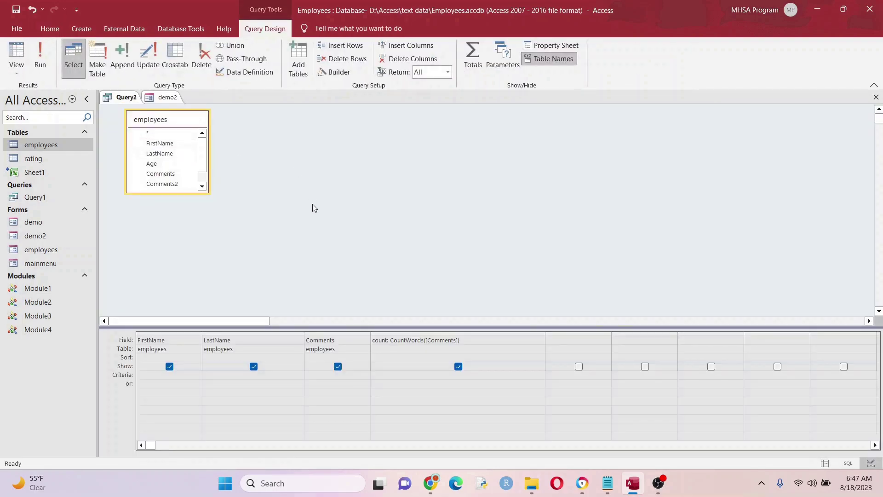